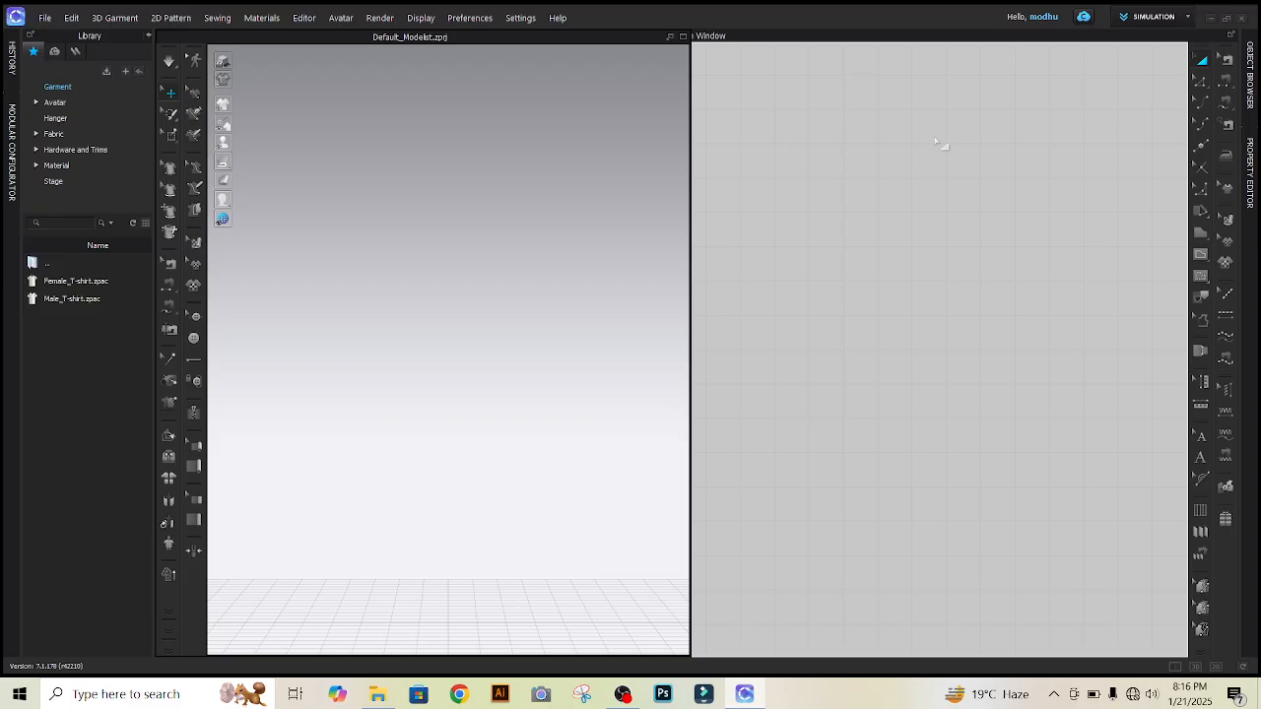
Load the MV2_Thomas avatar from the Male_V2 avatar library into the 3D scene.
click(60, 102)
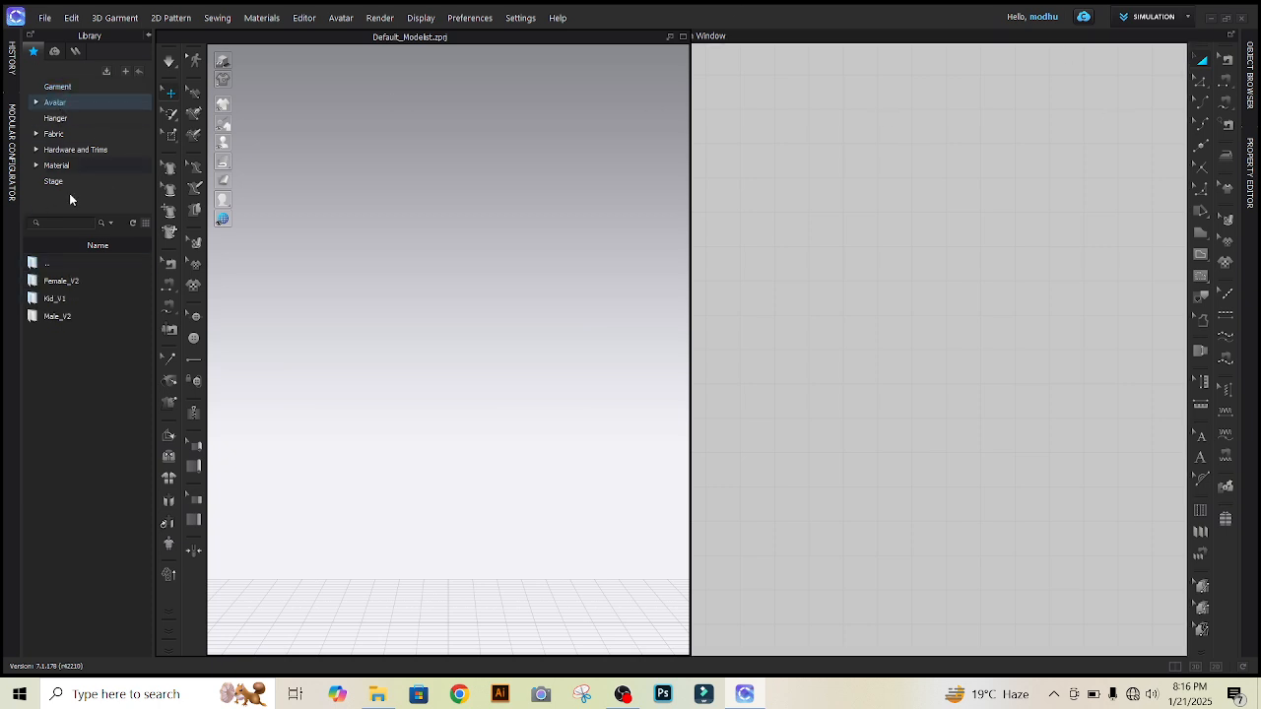
double_click(54, 316)
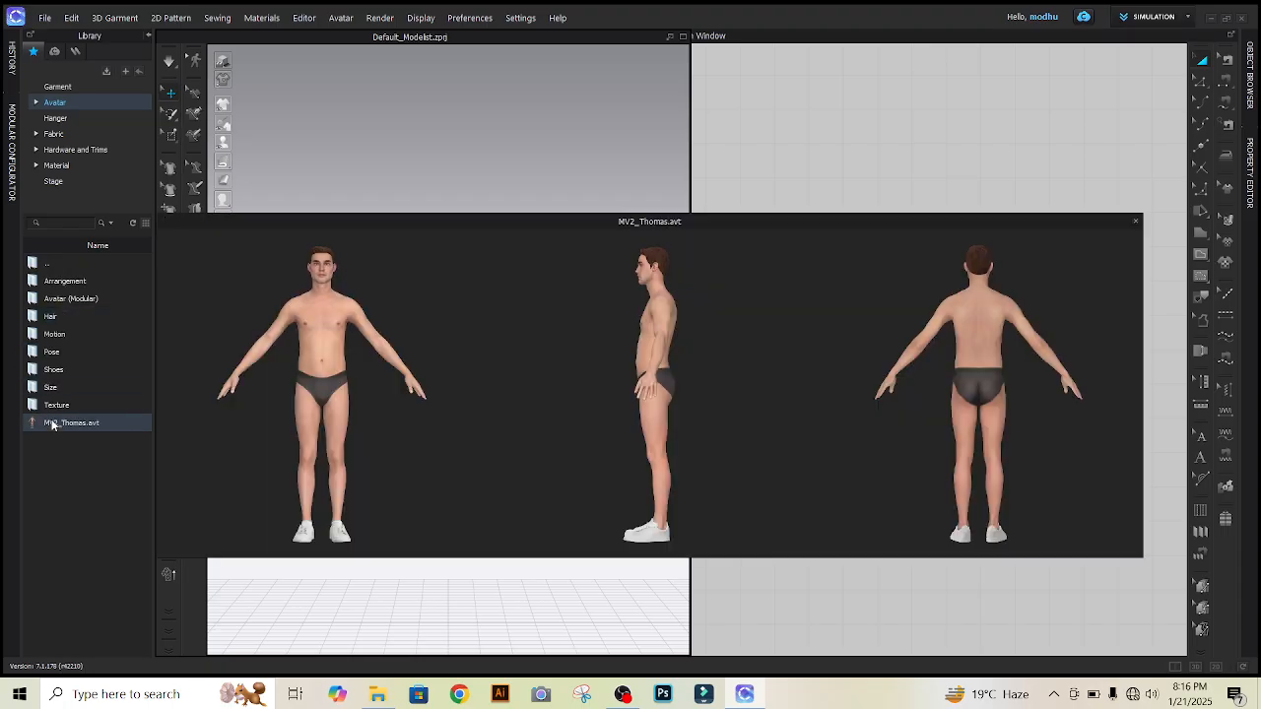
double_click(52, 424)
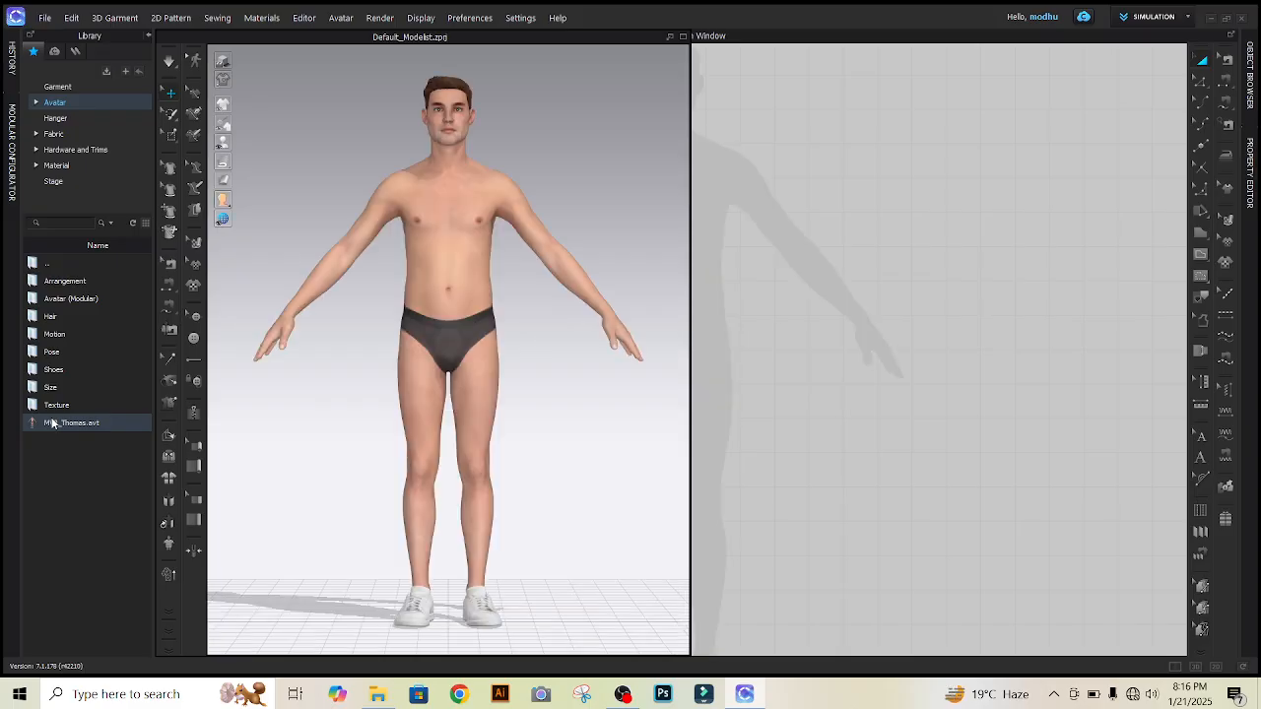
Draw a tall rectangular pattern beside the avatar silhouette's centre line, from upper chest to knee level, using the Rectangle tool.
scroll(979, 272, down, 2)
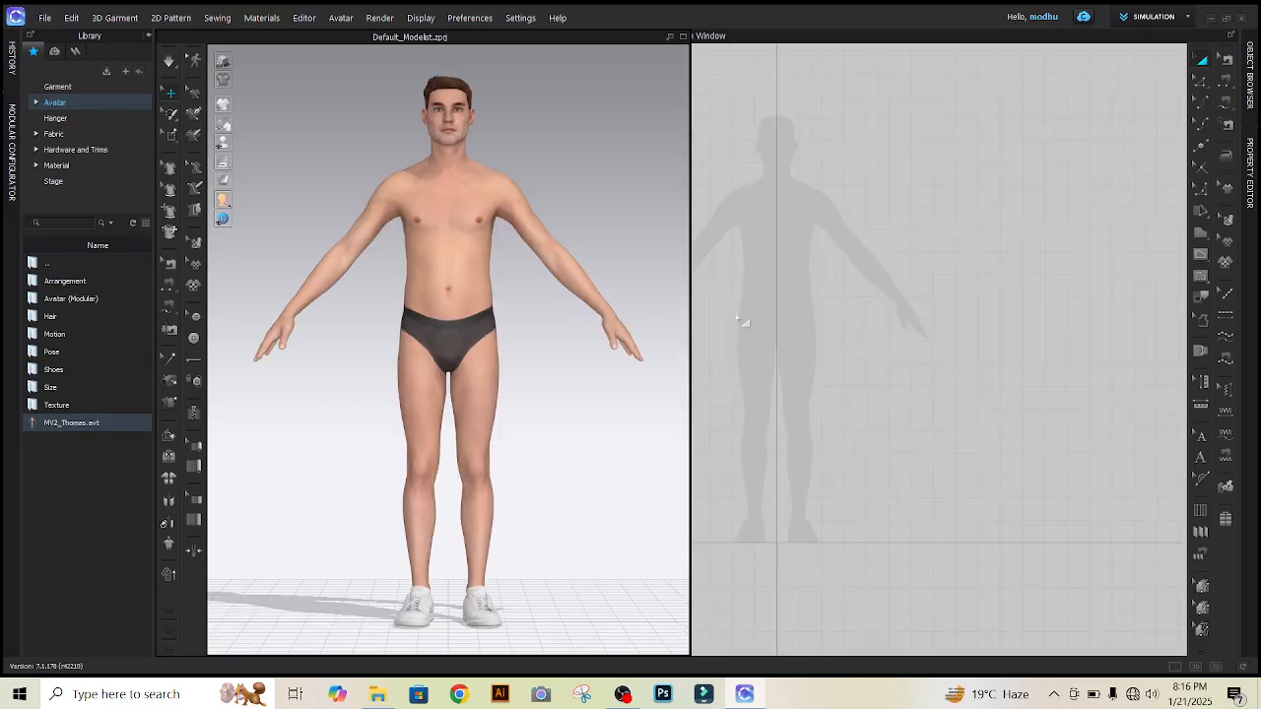
scroll(816, 301, down, 1)
scroll(734, 284, up, 1)
scroll(861, 282, up, 1)
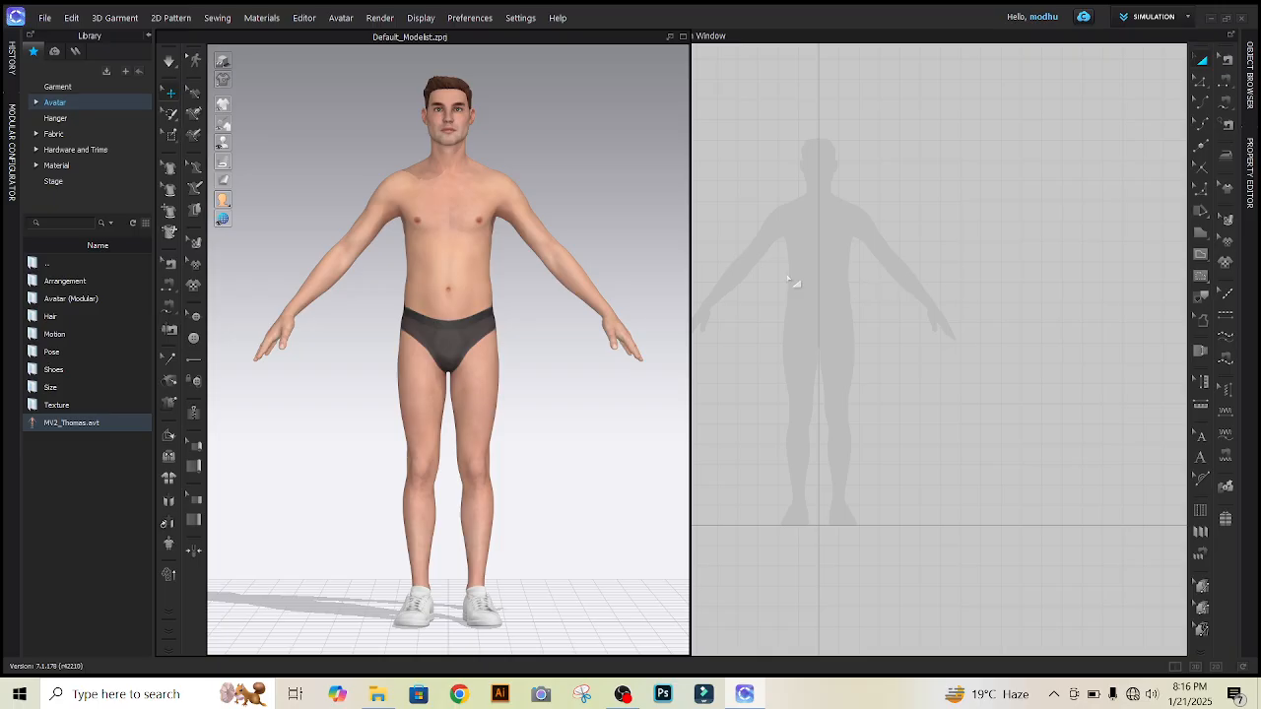
scroll(793, 281, up, 1)
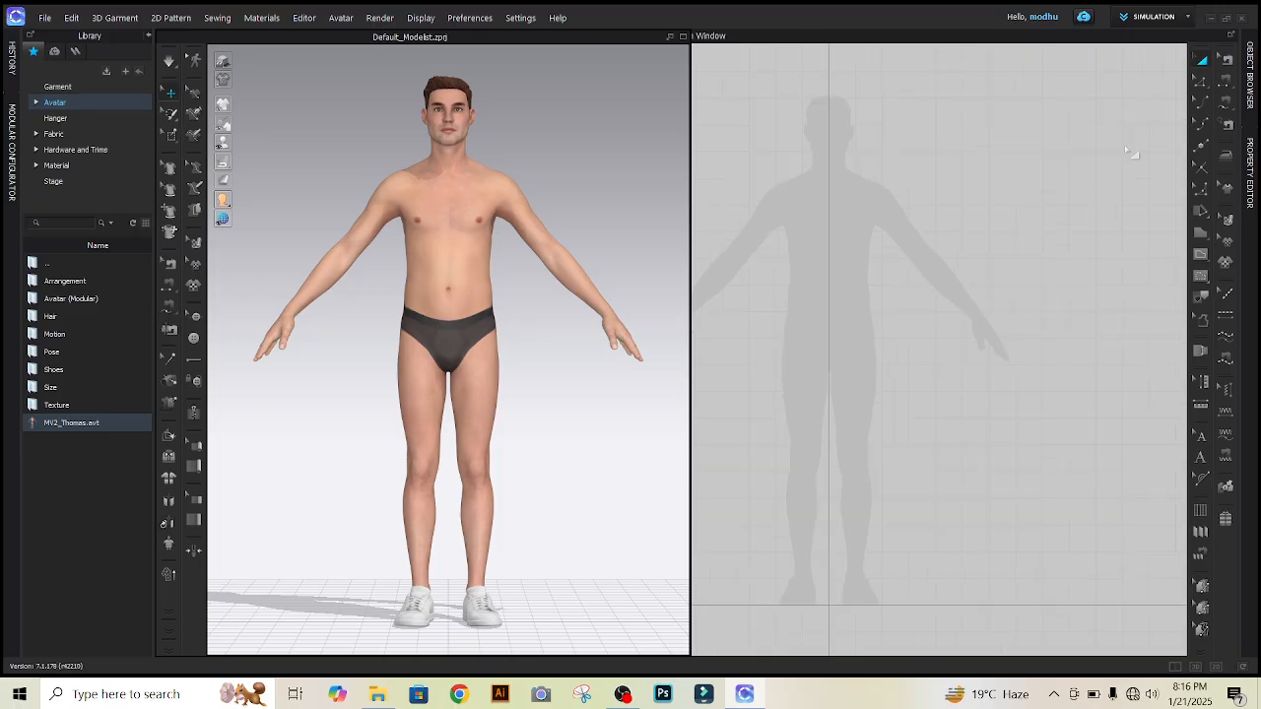
click(1200, 233)
click(1162, 251)
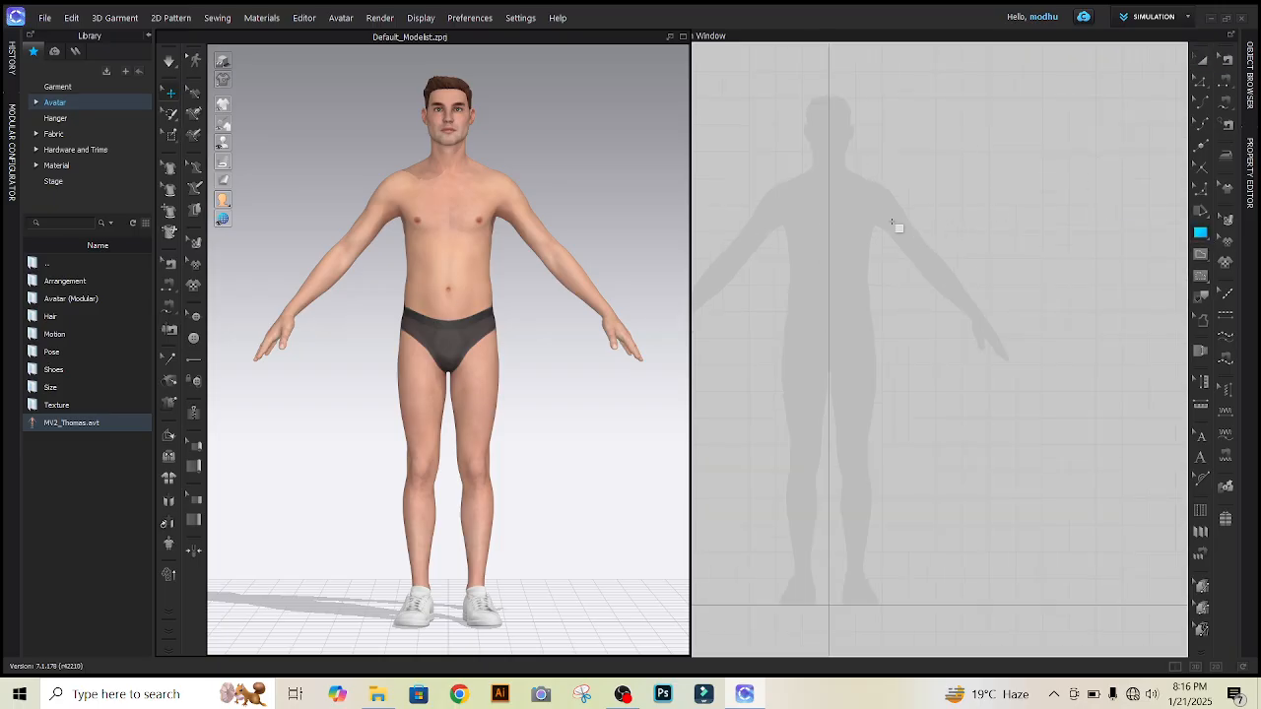
drag(817, 203, 849, 236)
drag(893, 285, 1005, 479)
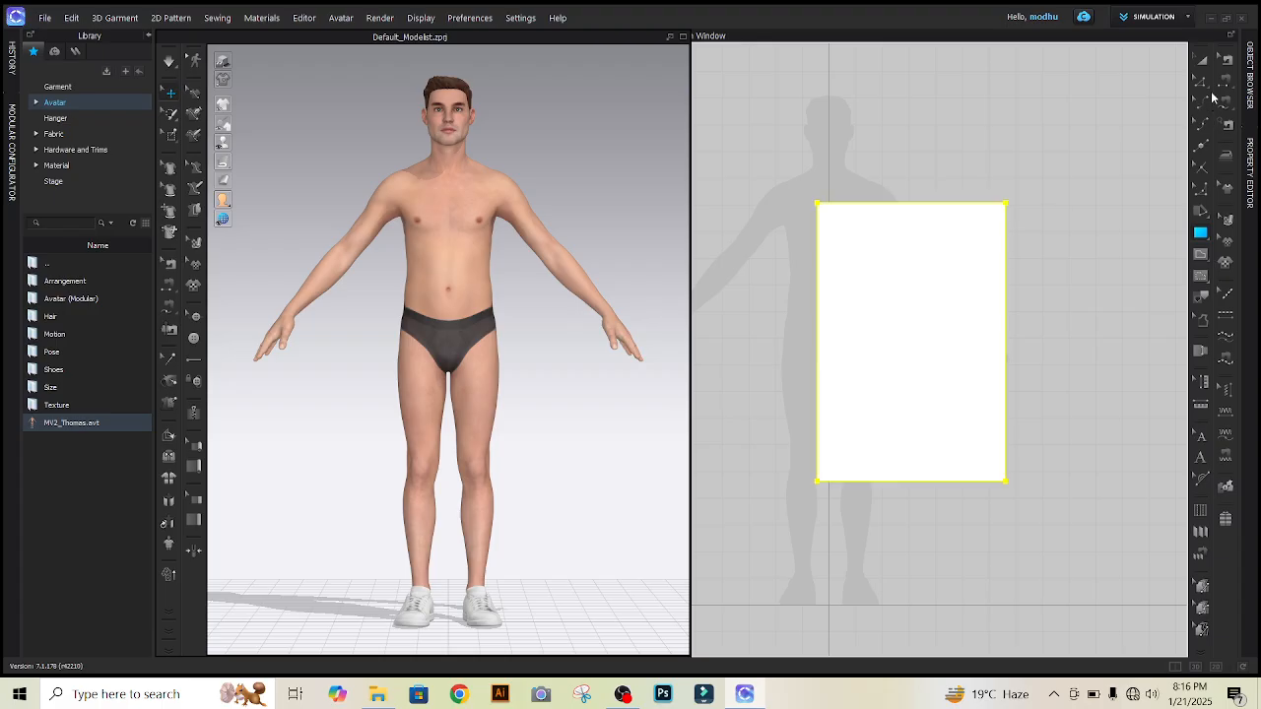
Shorten the rectangle from its lower edge with Transform Pattern, move it slightly down toward the silhouette's centre, and deselect it.
click(1201, 63)
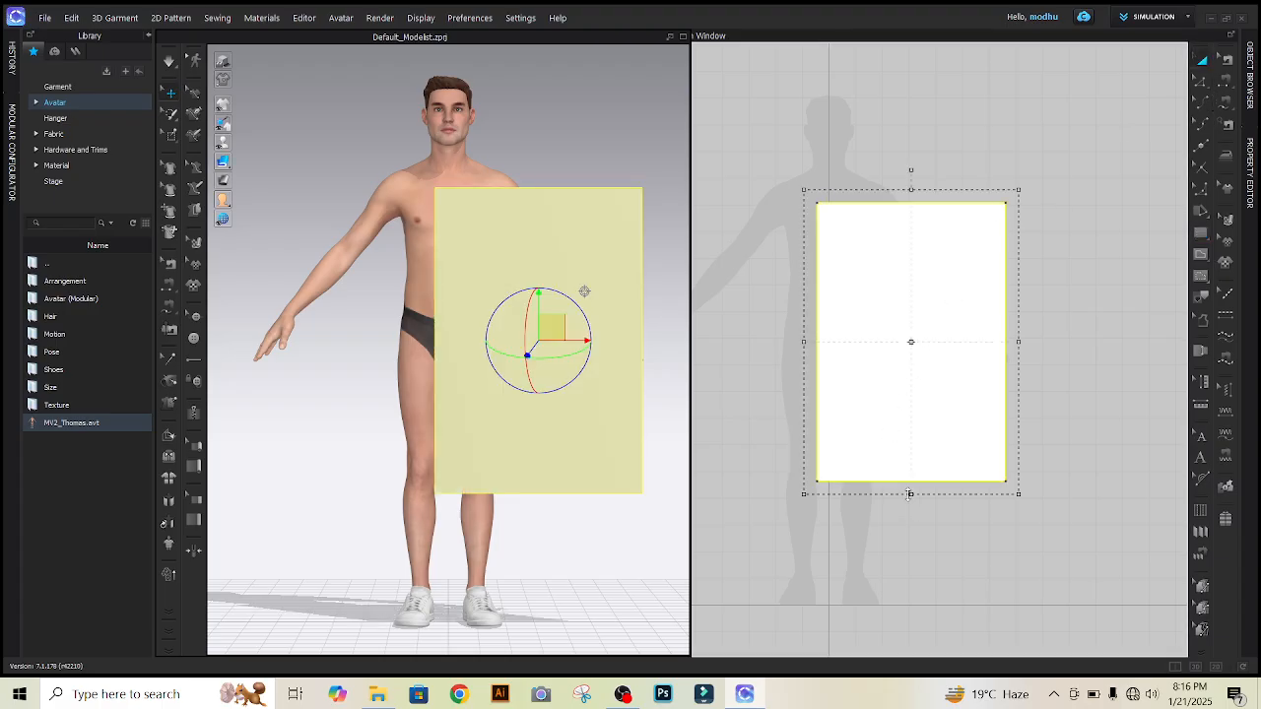
drag(911, 495, 912, 378)
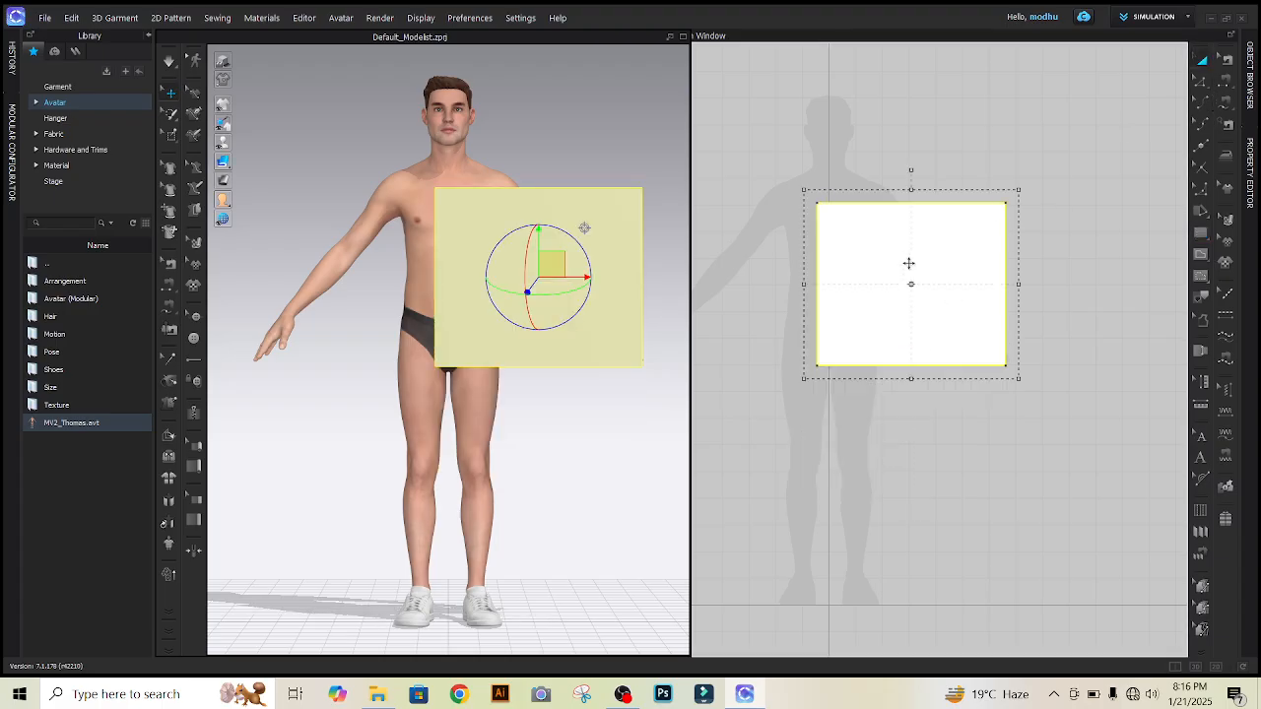
drag(931, 268, 906, 297)
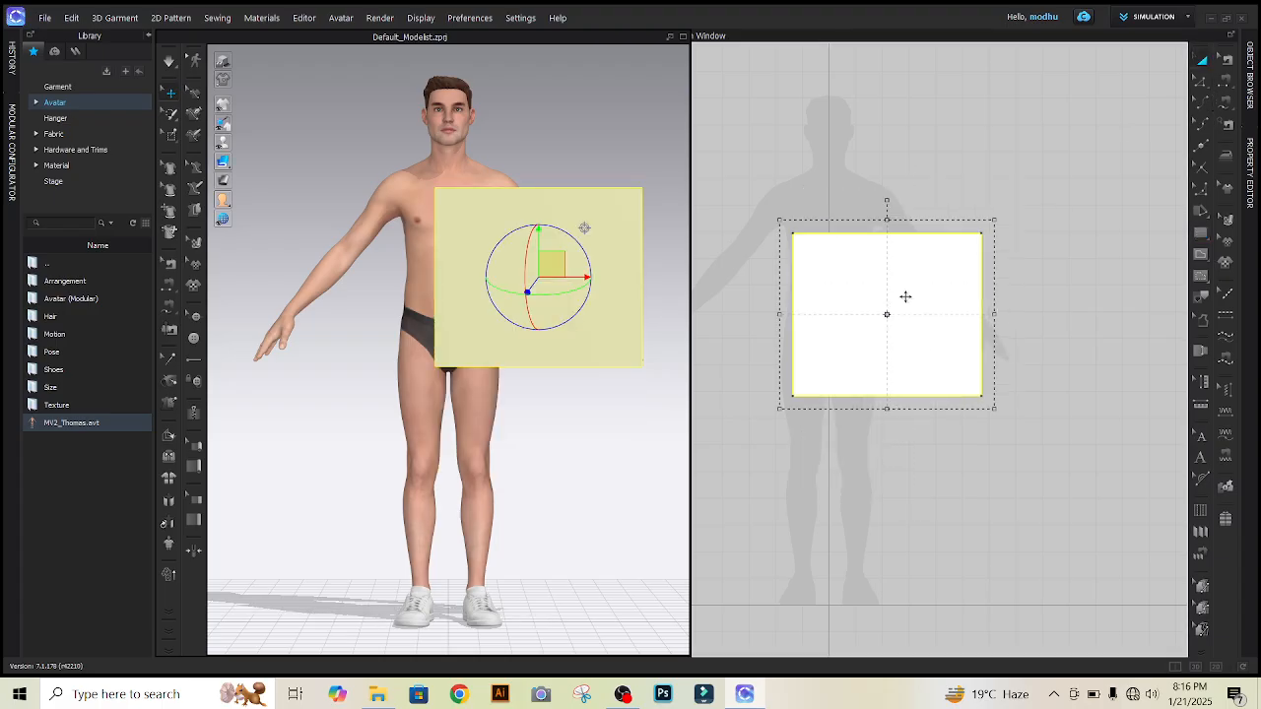
click(1084, 185)
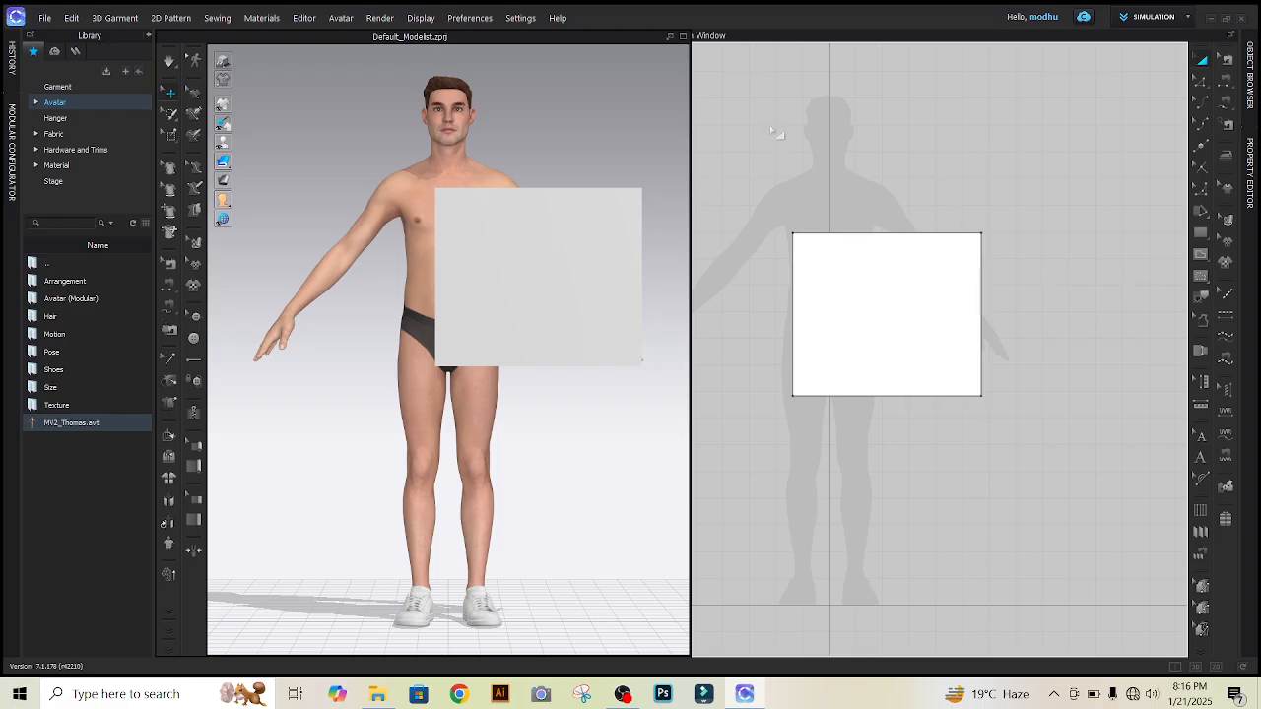
Shrink the rectangle in height and width to a small upright panel and move it onto the silhouette's torso.
click(890, 317)
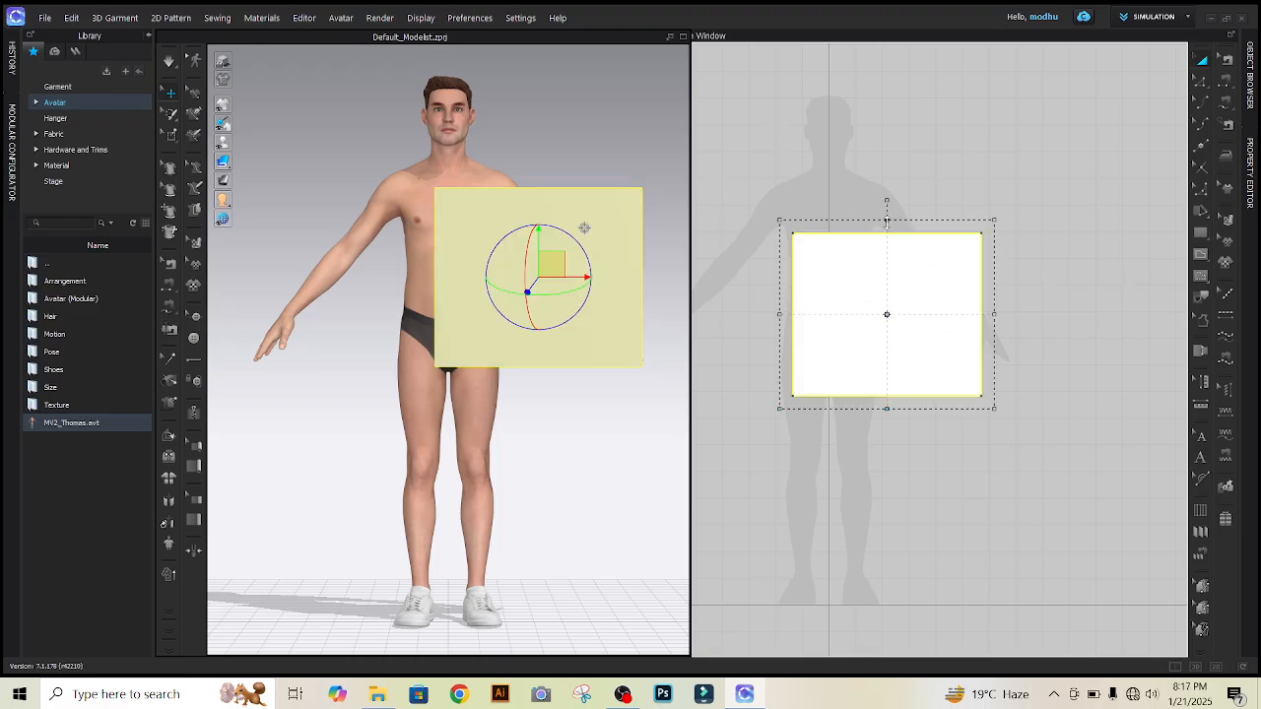
drag(887, 222, 887, 318)
drag(798, 363, 931, 369)
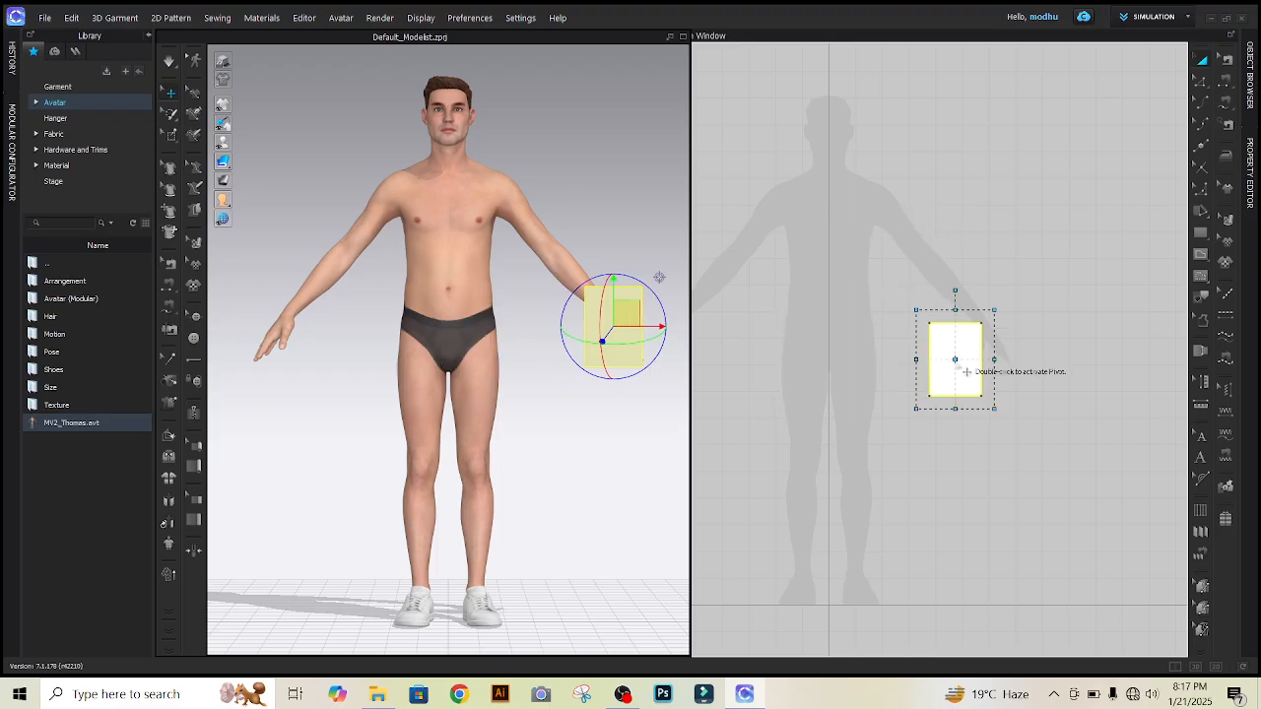
click(932, 267)
drag(904, 262, 1035, 512)
drag(963, 375, 845, 295)
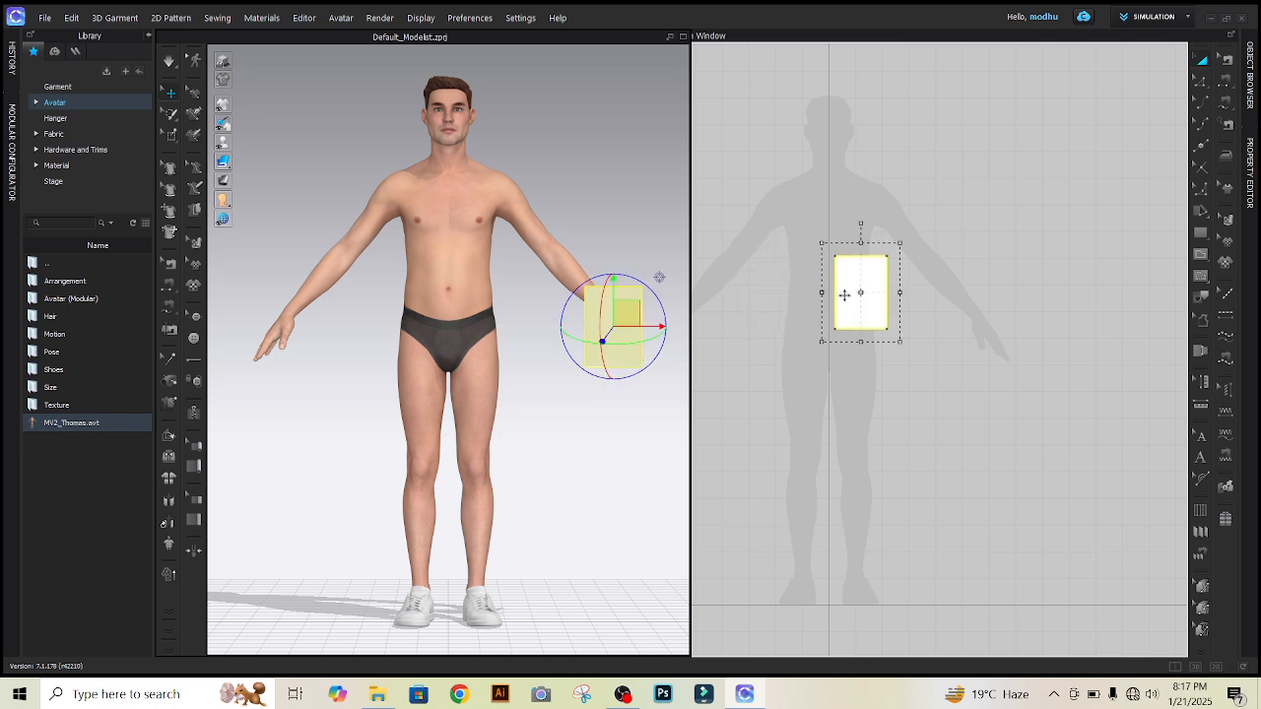
Paste two copies of the small rectangle, one over the silhouette's upper arm and one beside its thigh.
click(989, 341)
key(ctrl+v)
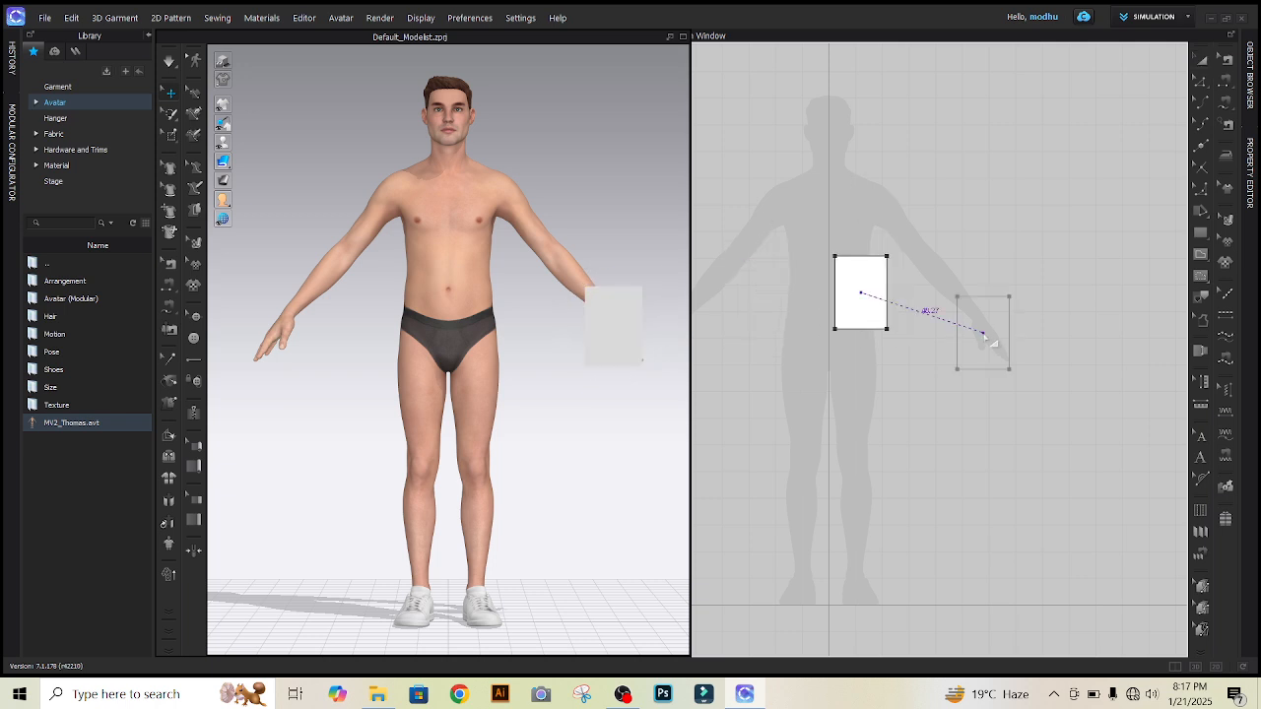
click(960, 240)
key(ctrl+v)
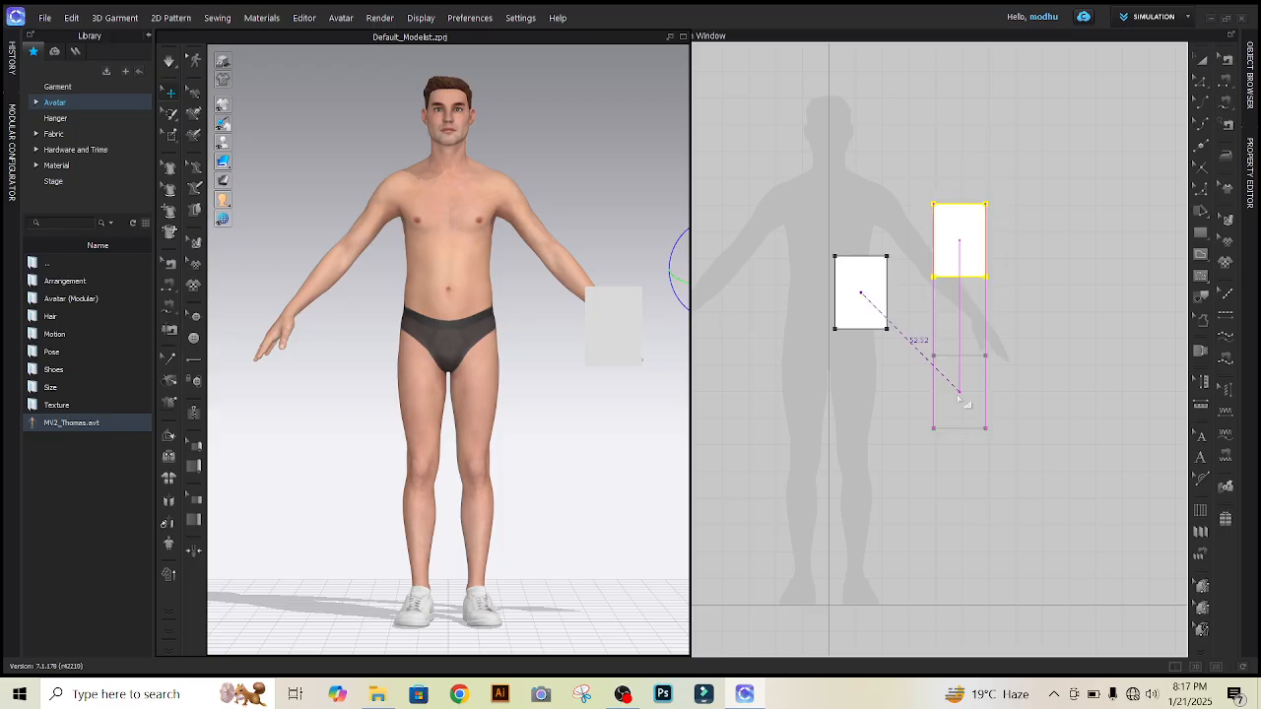
click(934, 351)
drag(938, 345, 938, 388)
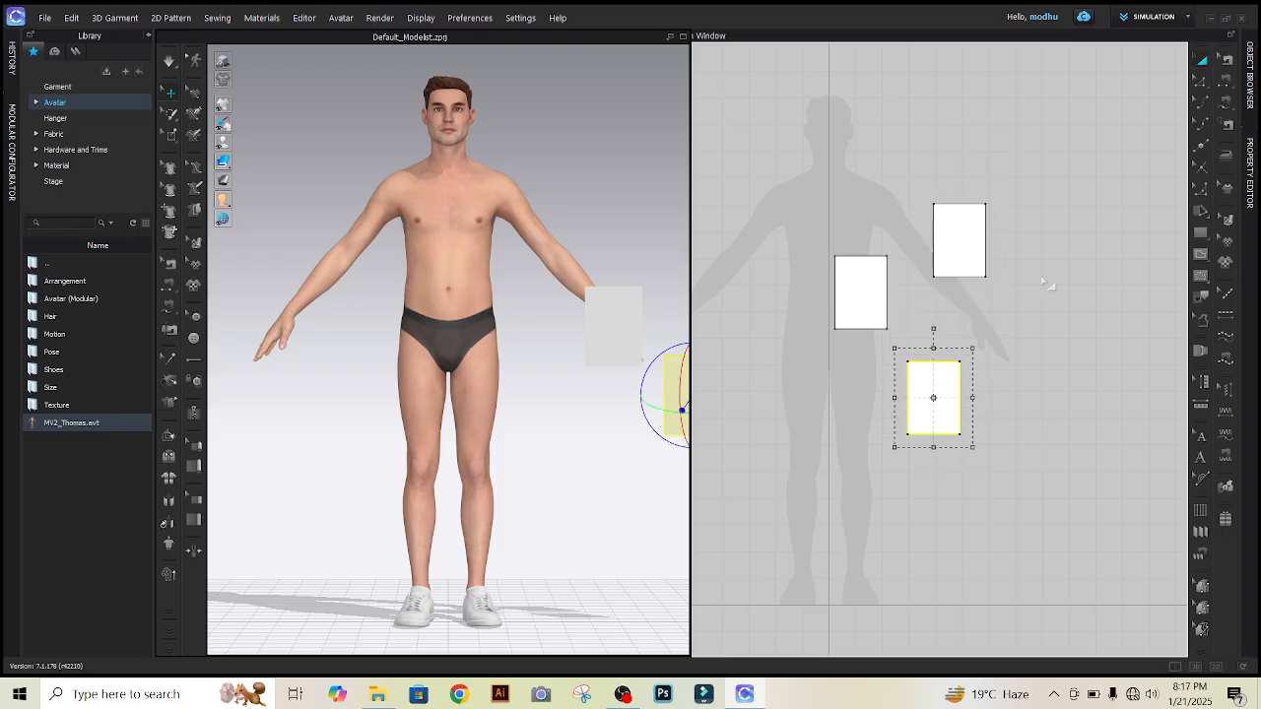
click(1049, 229)
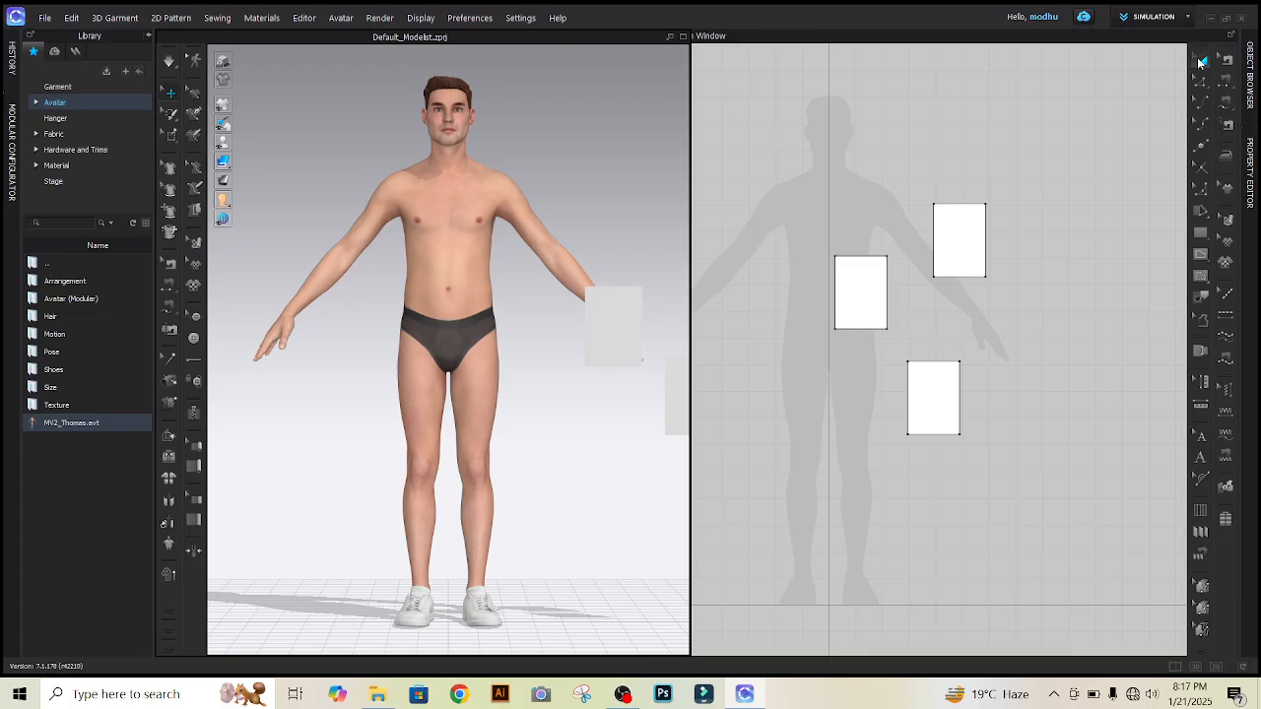
Practise selecting the rectangular patterns together with a selection box and clearing the selection.
drag(785, 118, 1112, 532)
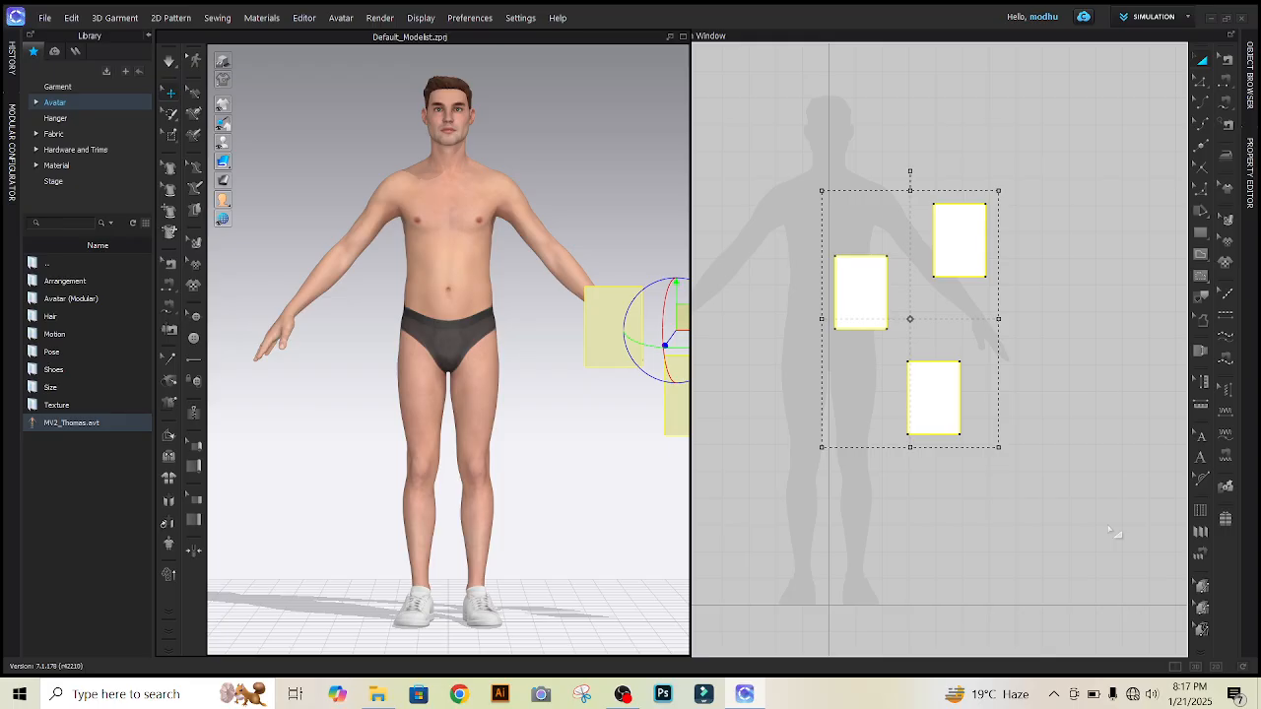
click(1155, 146)
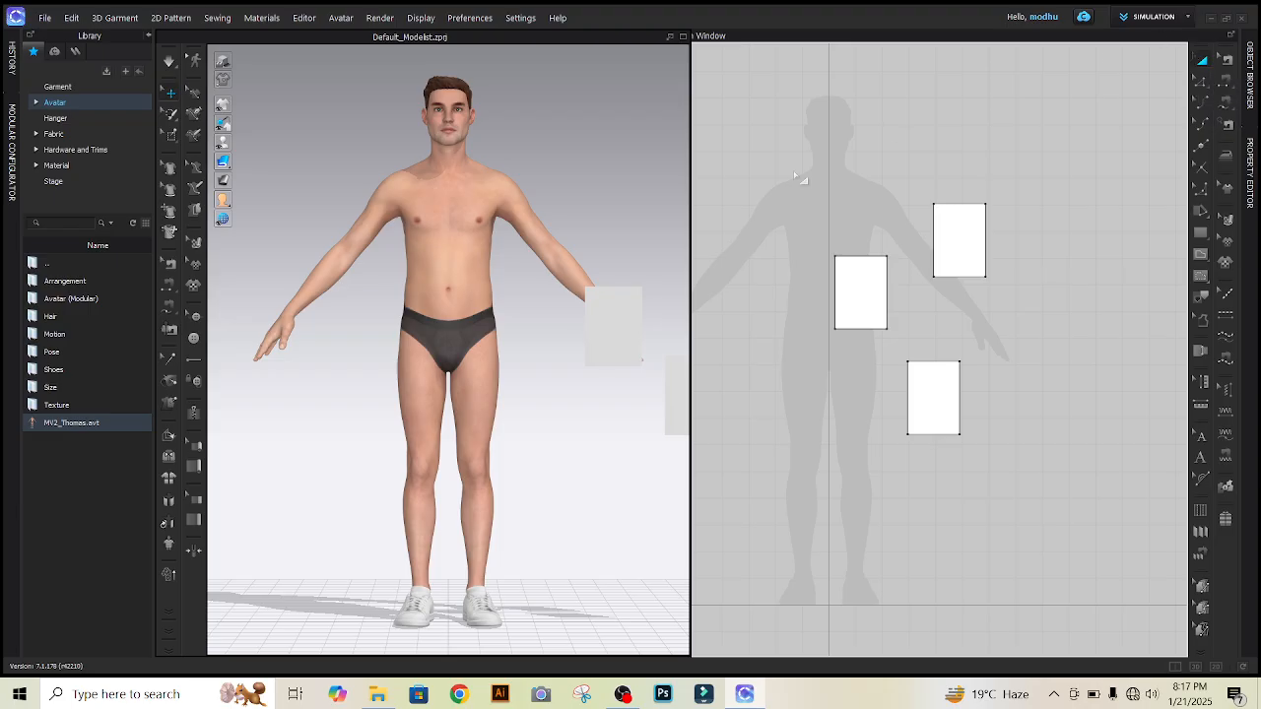
drag(778, 154, 1093, 520)
click(1065, 333)
drag(829, 208, 1090, 395)
click(1089, 395)
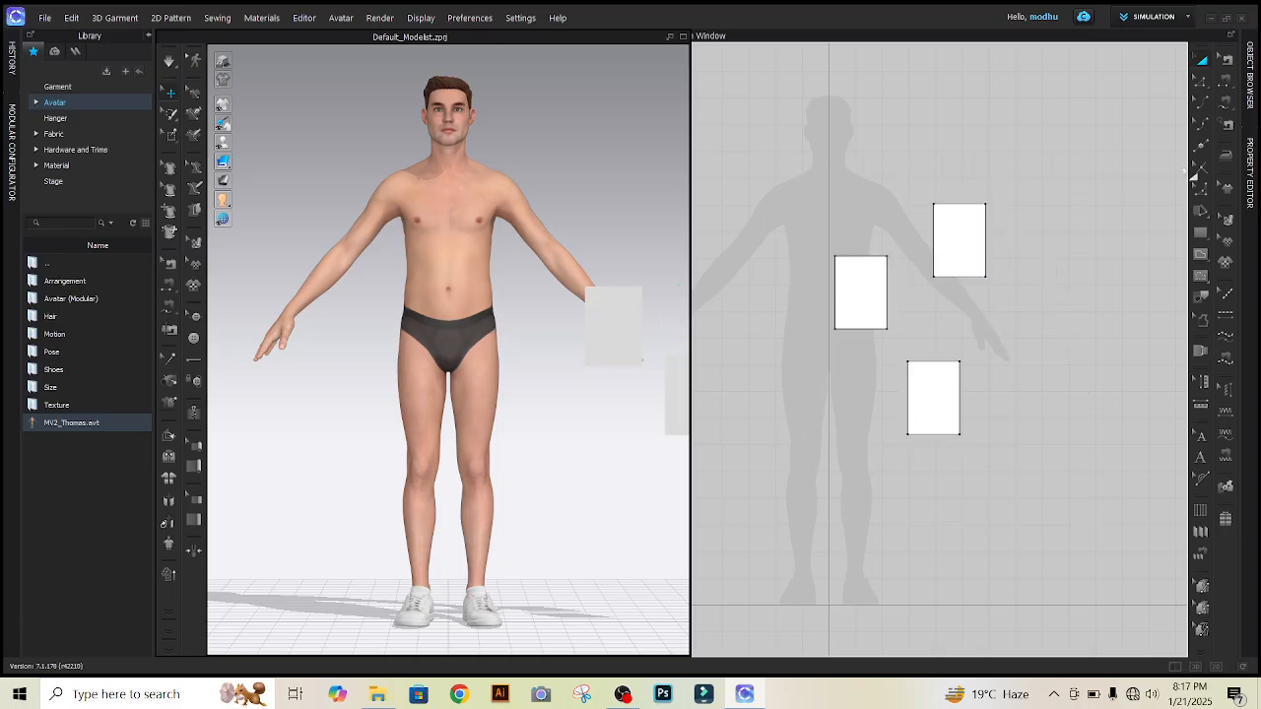
Lower both upper corner points of the rectangle over the silhouette's arm with Edit Pattern to shorten it.
click(1203, 85)
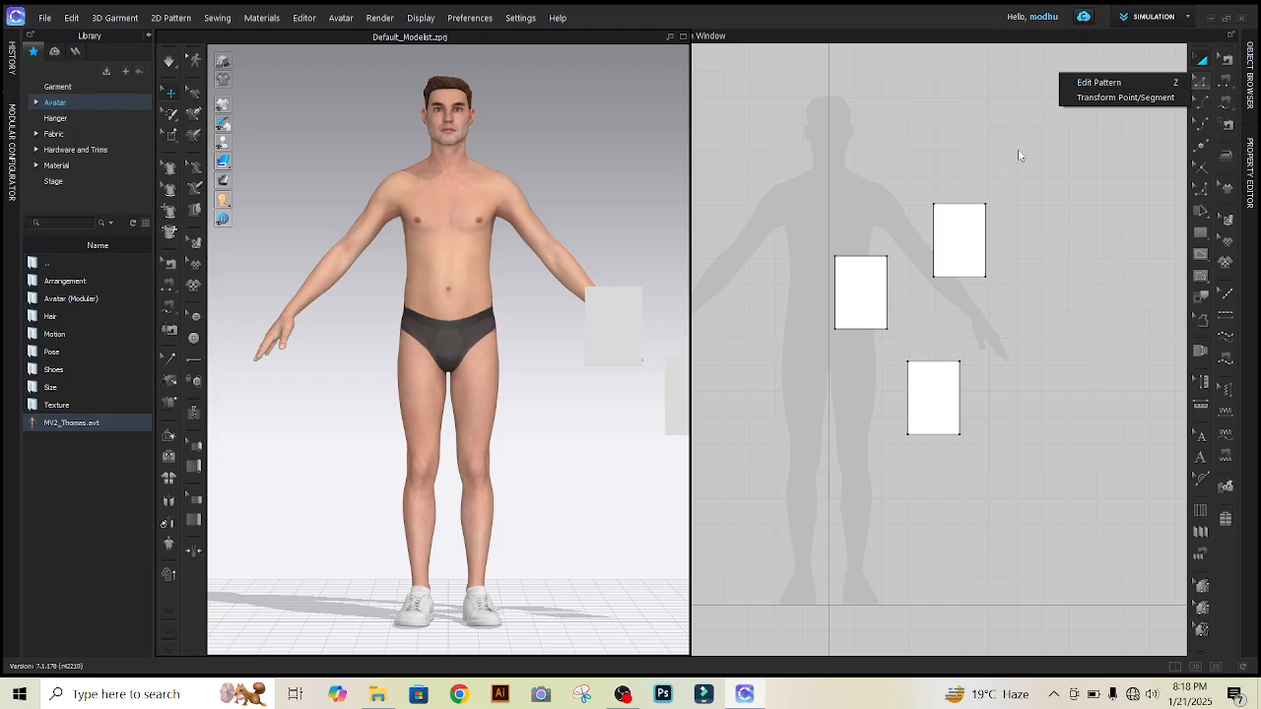
scroll(983, 212, up, 5)
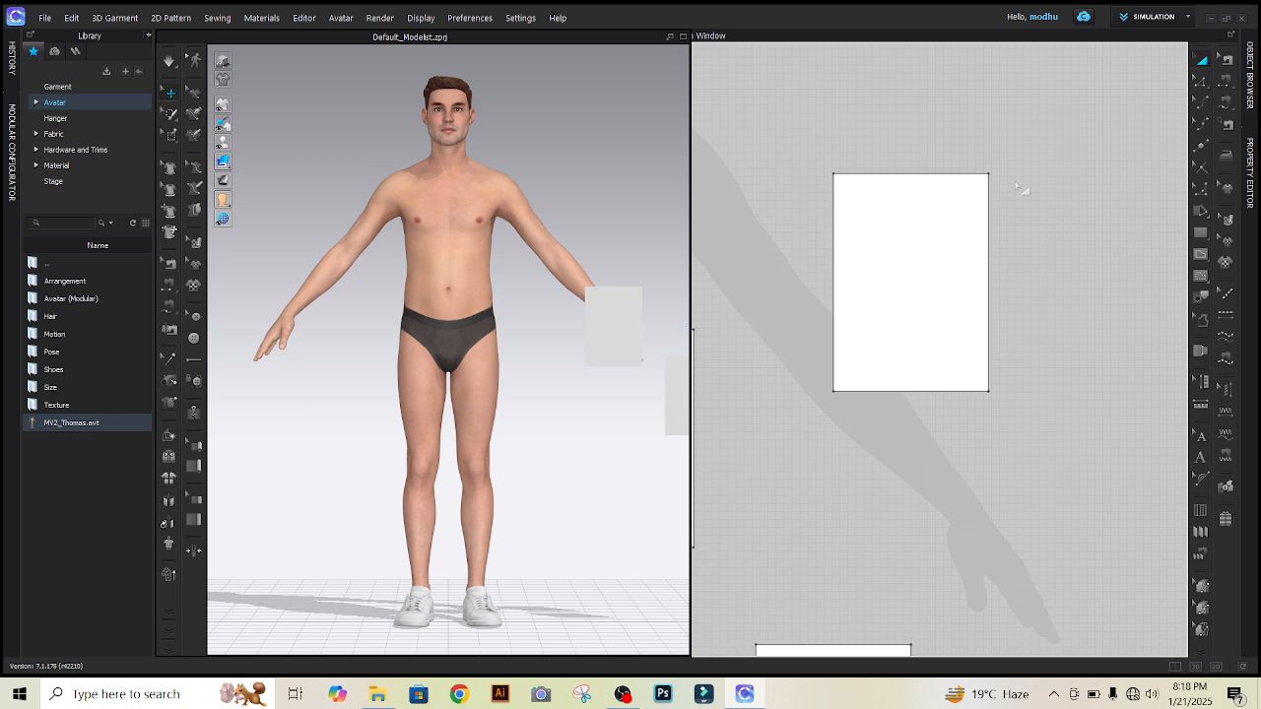
click(1201, 81)
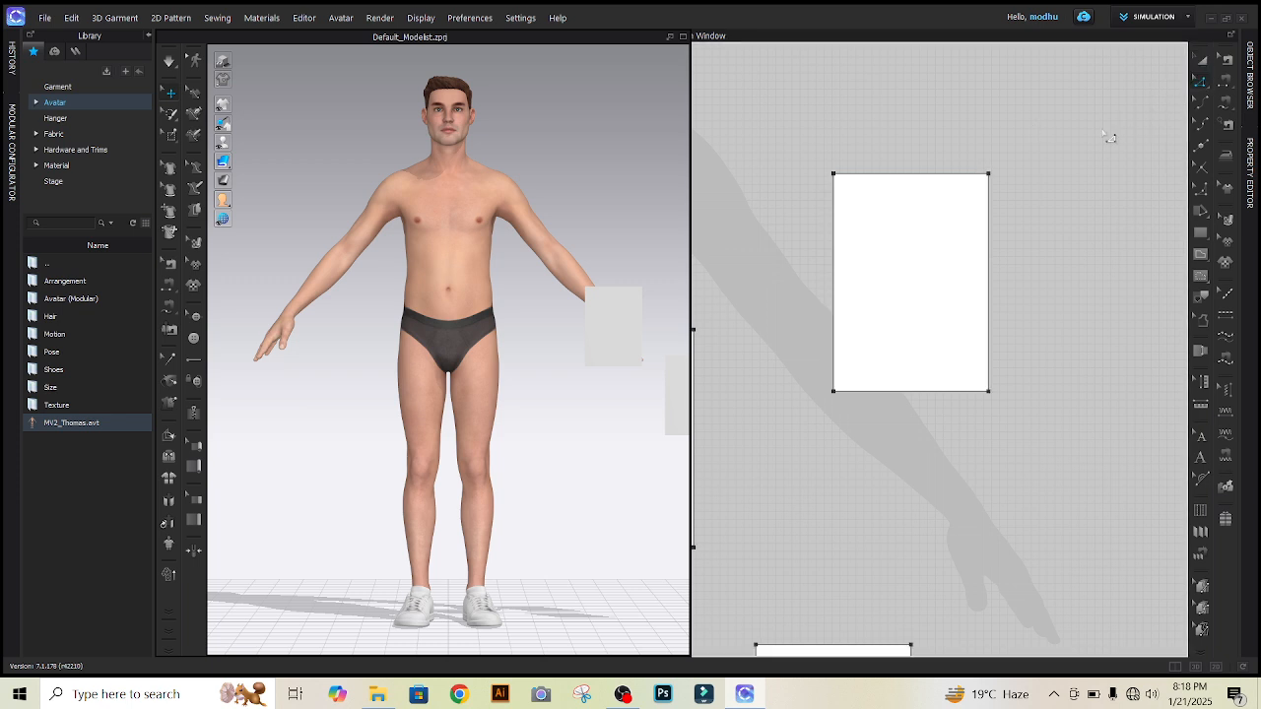
click(997, 182)
drag(998, 183, 997, 240)
drag(833, 174, 838, 254)
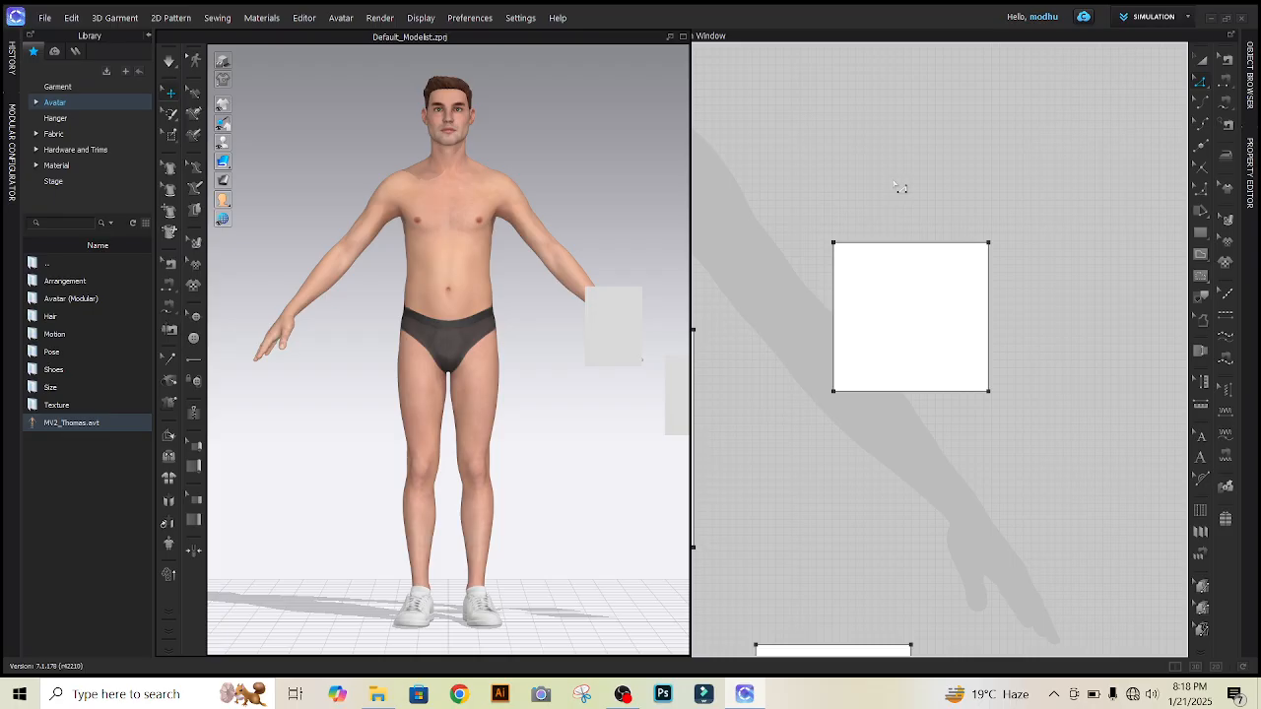
Raise the shortened rectangle's upper-right corner point with Edit Pattern so the top edge slopes.
click(1201, 80)
drag(990, 245, 1005, 177)
right_click(994, 169)
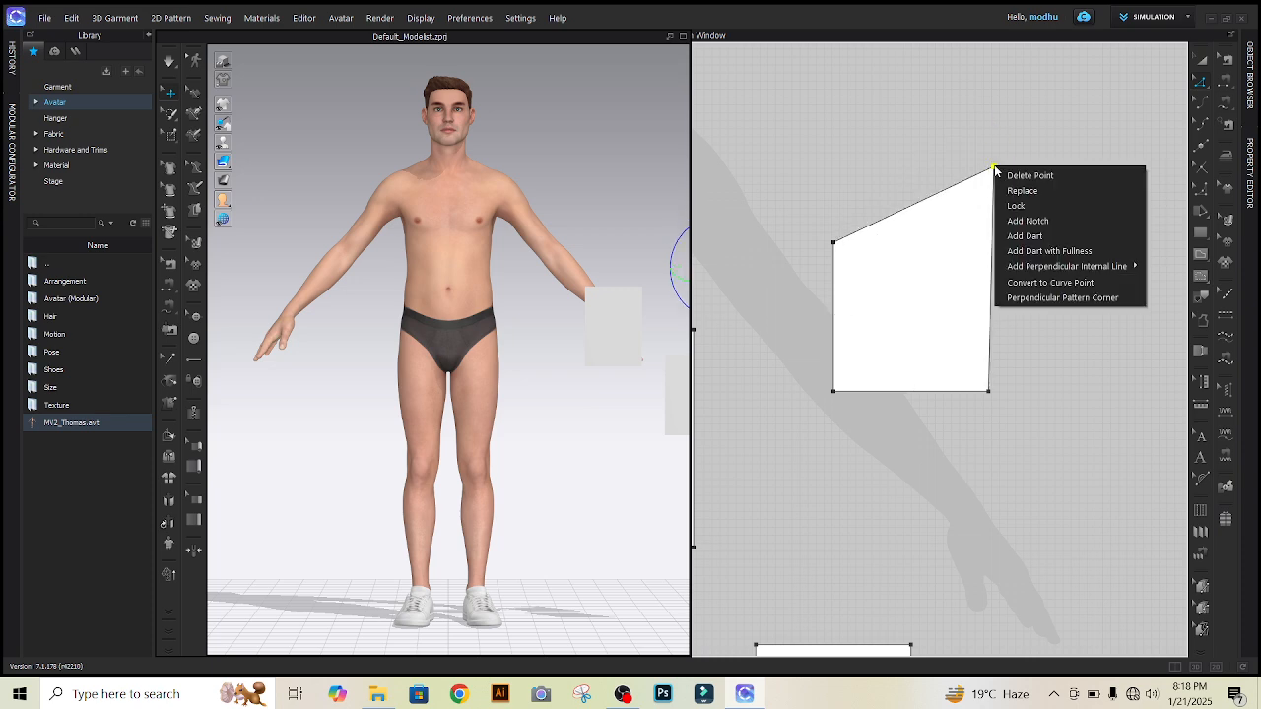
click(1017, 144)
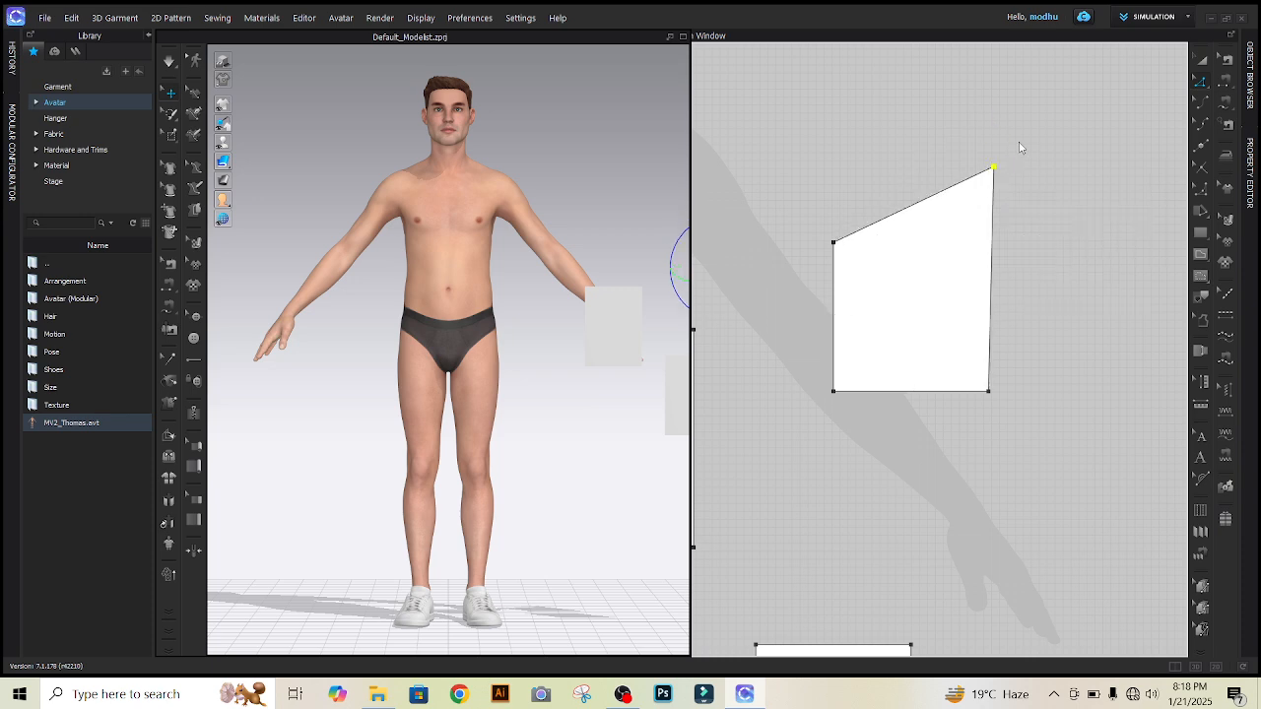
click(1019, 143)
Delete the pattern's raised upper-right corner point and convert the remaining upper corner to a curve point.
click(995, 171)
right_click(994, 171)
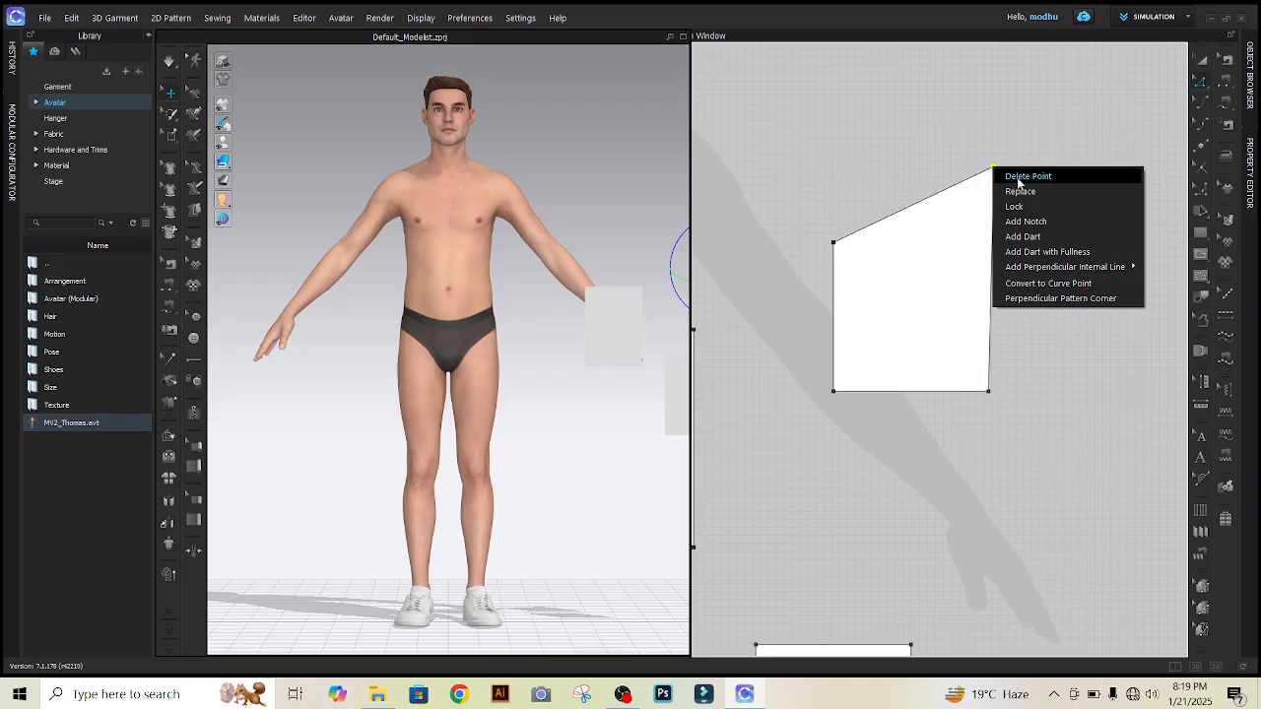
click(1022, 180)
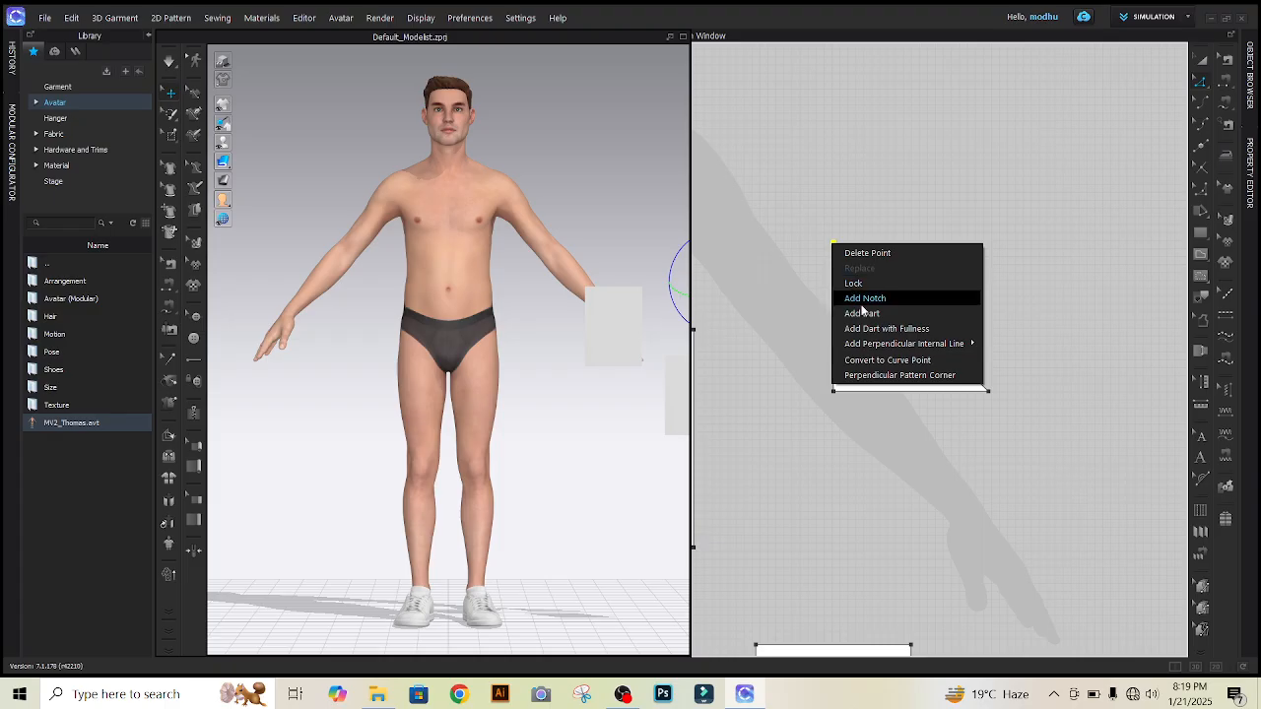
click(904, 360)
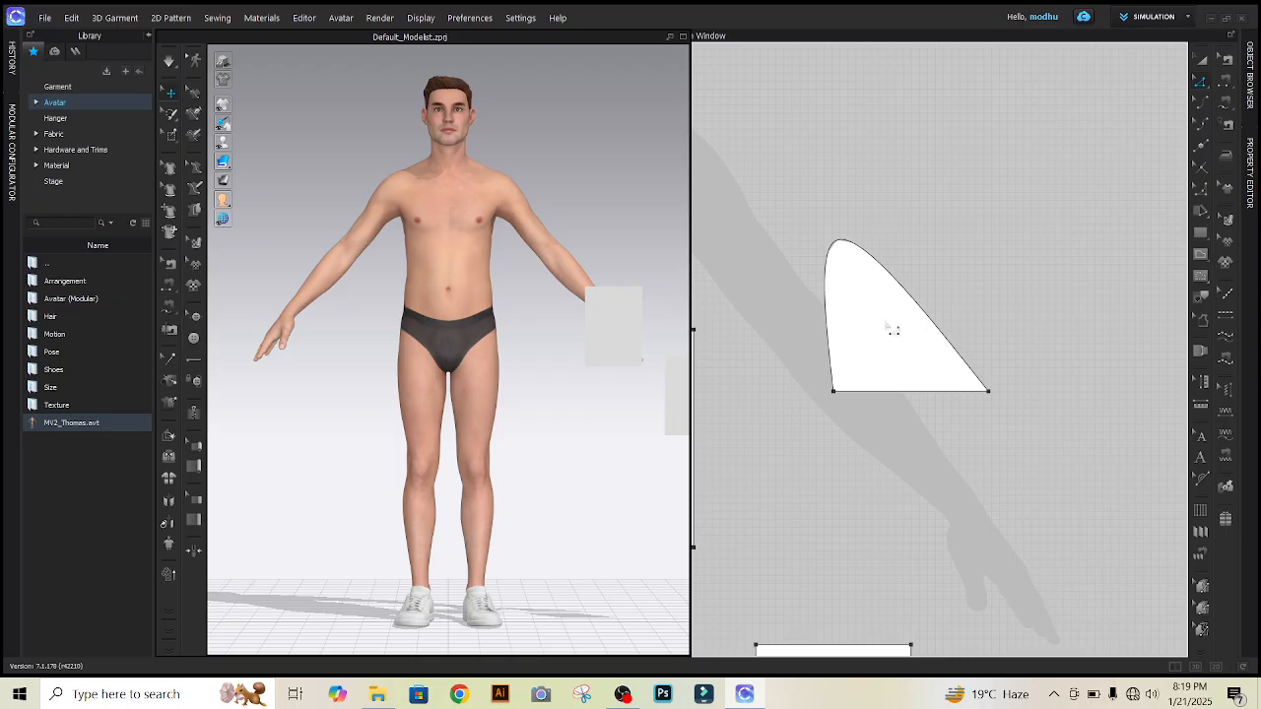
Examine the editing options available for the curved pattern's bottom edge with Edit Pattern.
click(1199, 85)
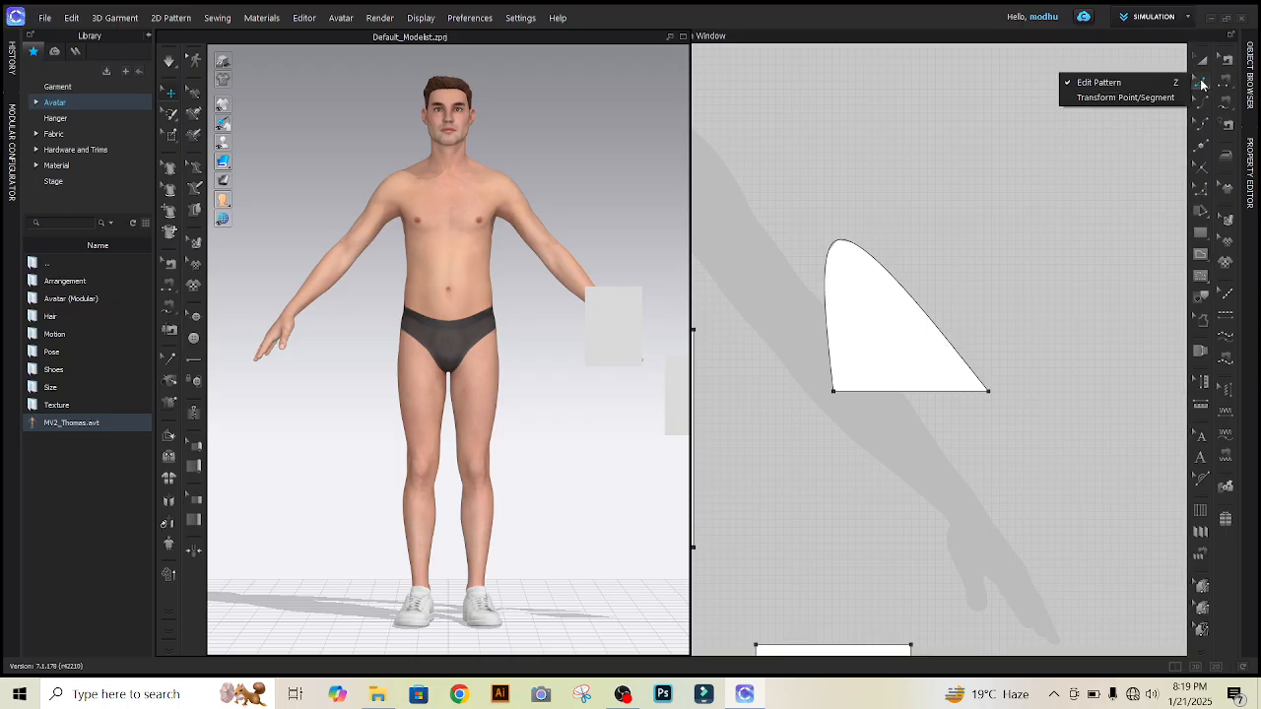
click(1199, 82)
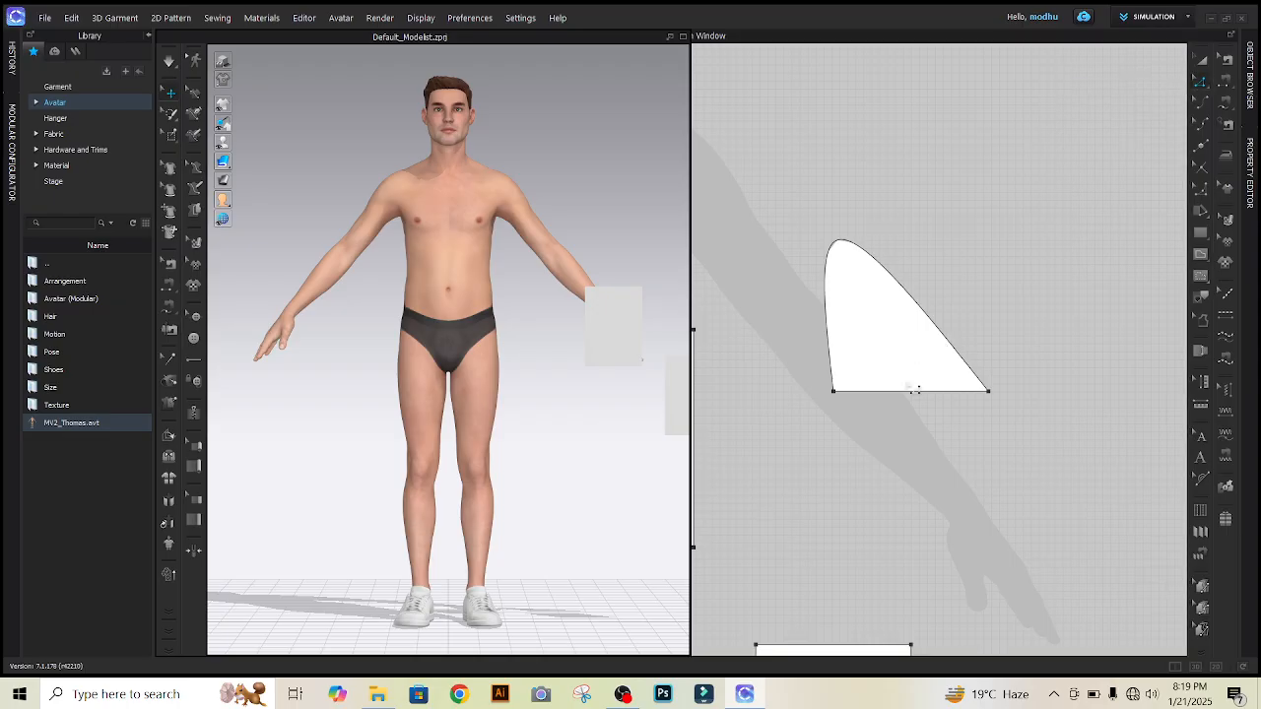
click(905, 393)
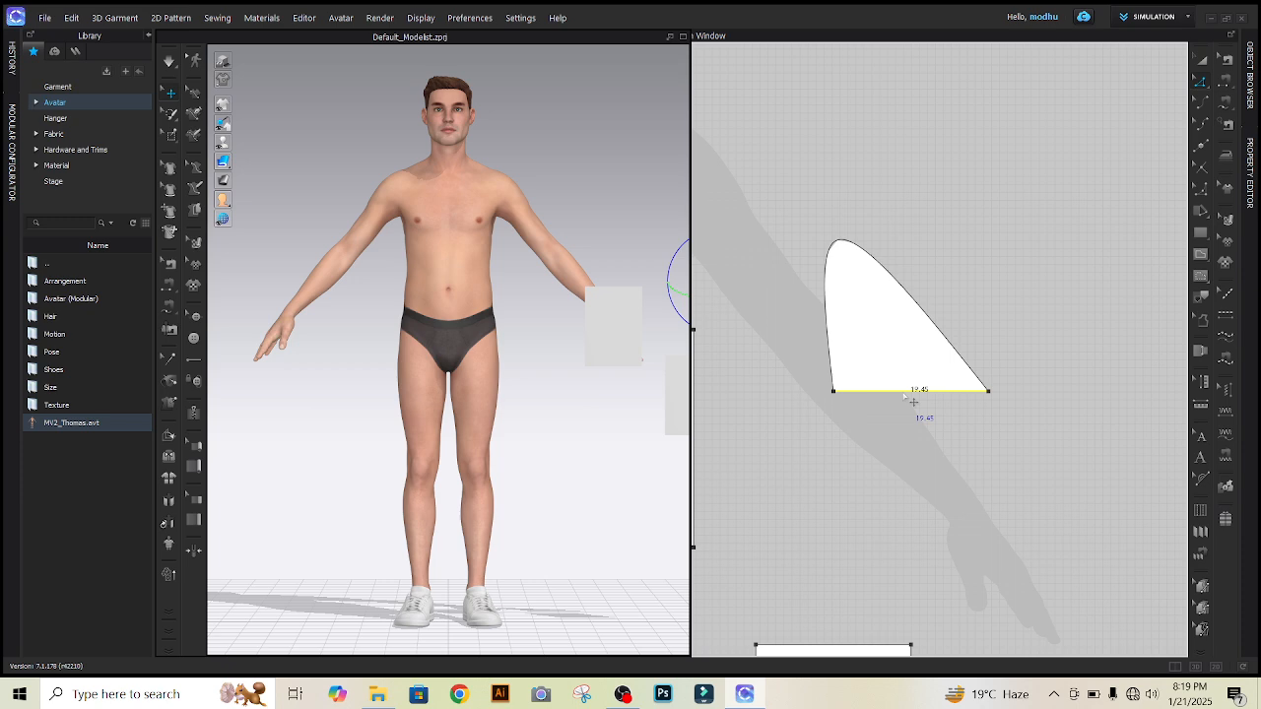
right_click(904, 396)
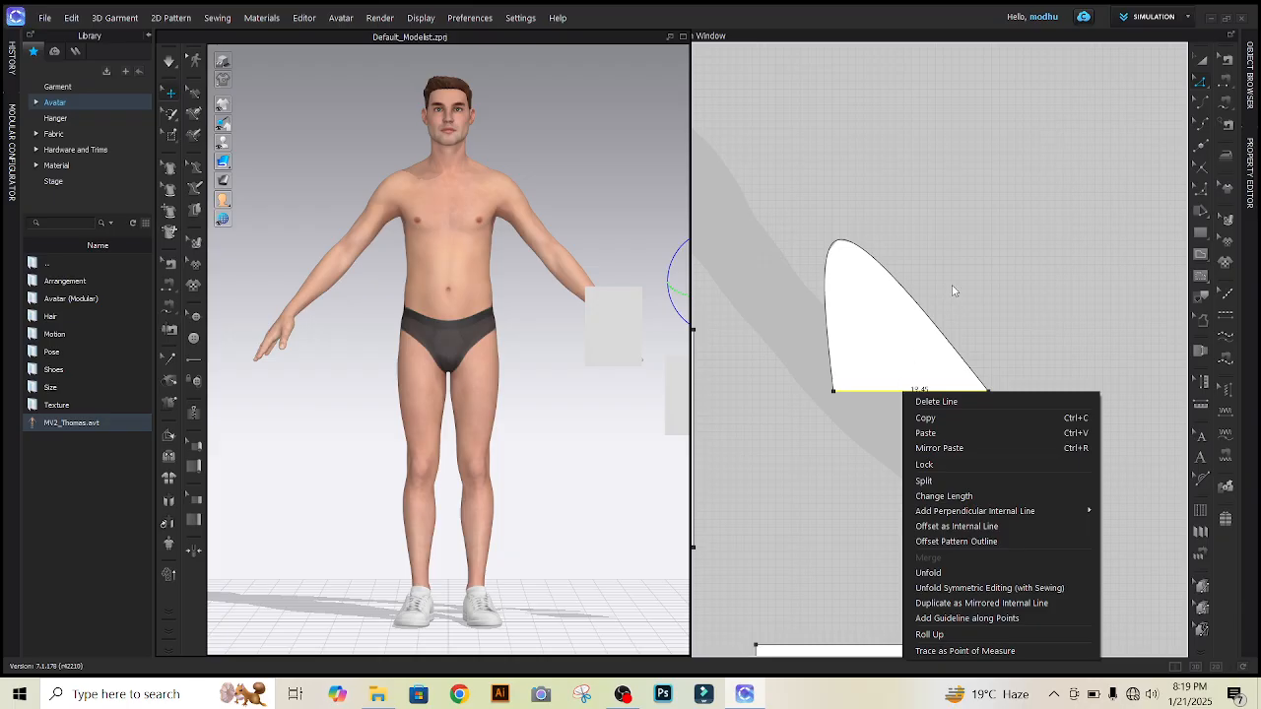
Delete the curved pattern over the silhouette's arm using Transform Pattern.
click(1202, 60)
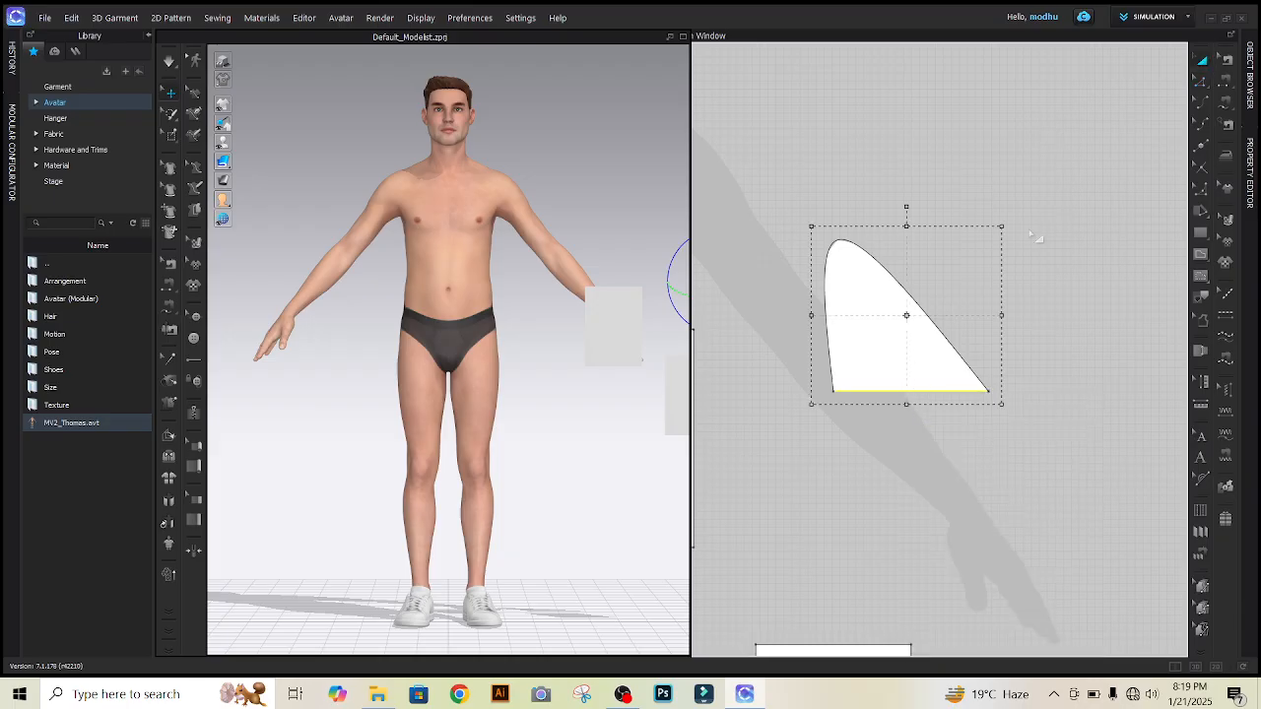
click(913, 324)
key(Delete)
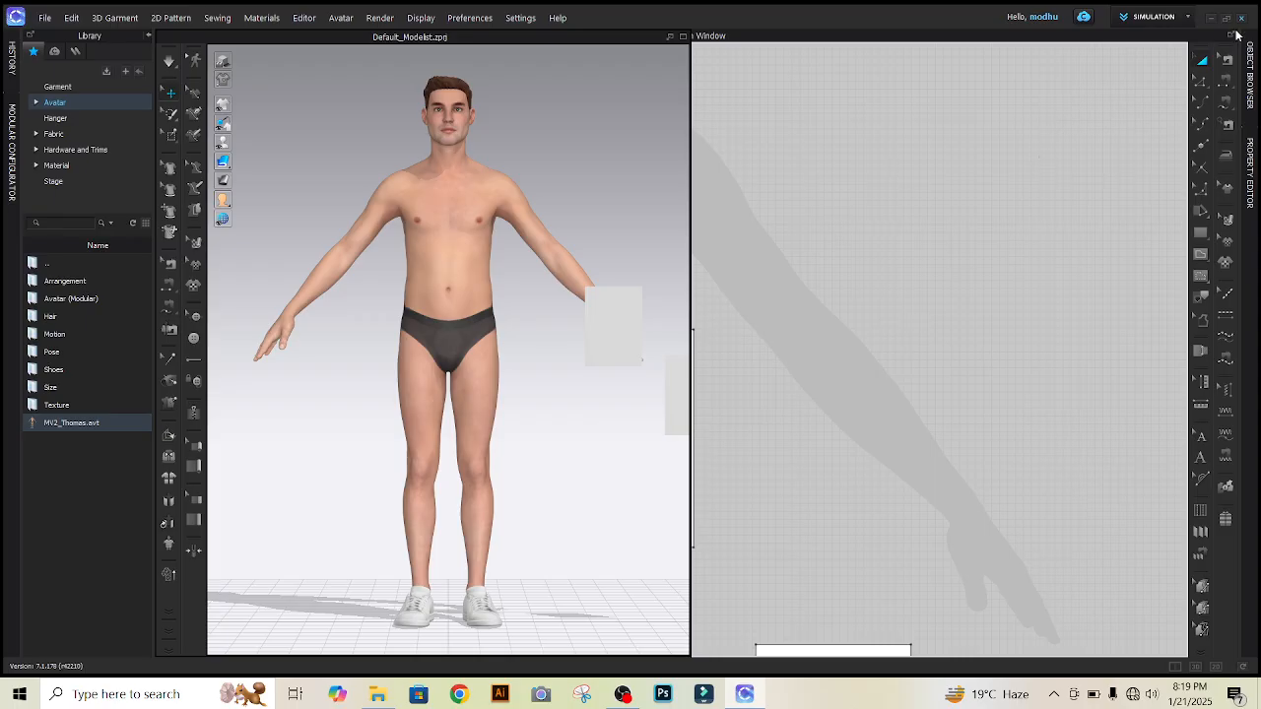
Draw a new rectangular pattern about 28 cm tall over the silhouette's arm.
click(1202, 234)
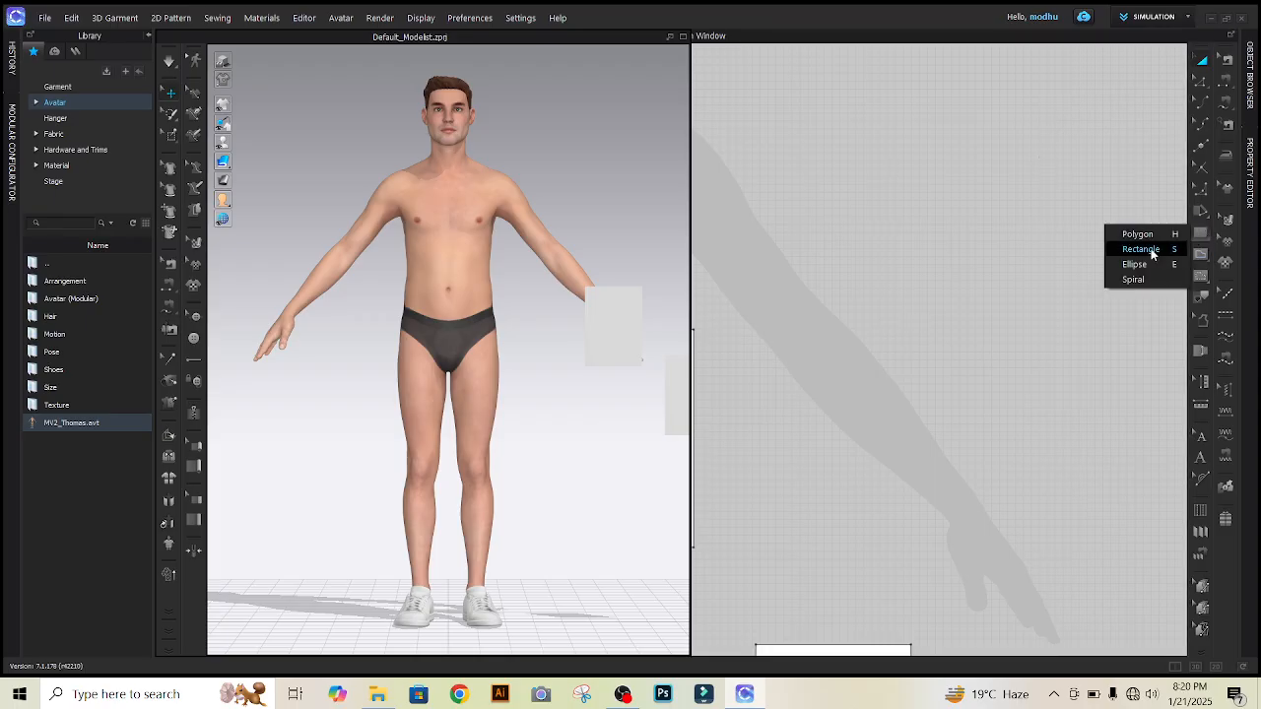
click(1133, 249)
drag(799, 148, 859, 306)
drag(889, 422, 989, 370)
Narrow the new rectangle to about 9 cm wide with Transform Pattern and shift it slightly lower.
click(1199, 63)
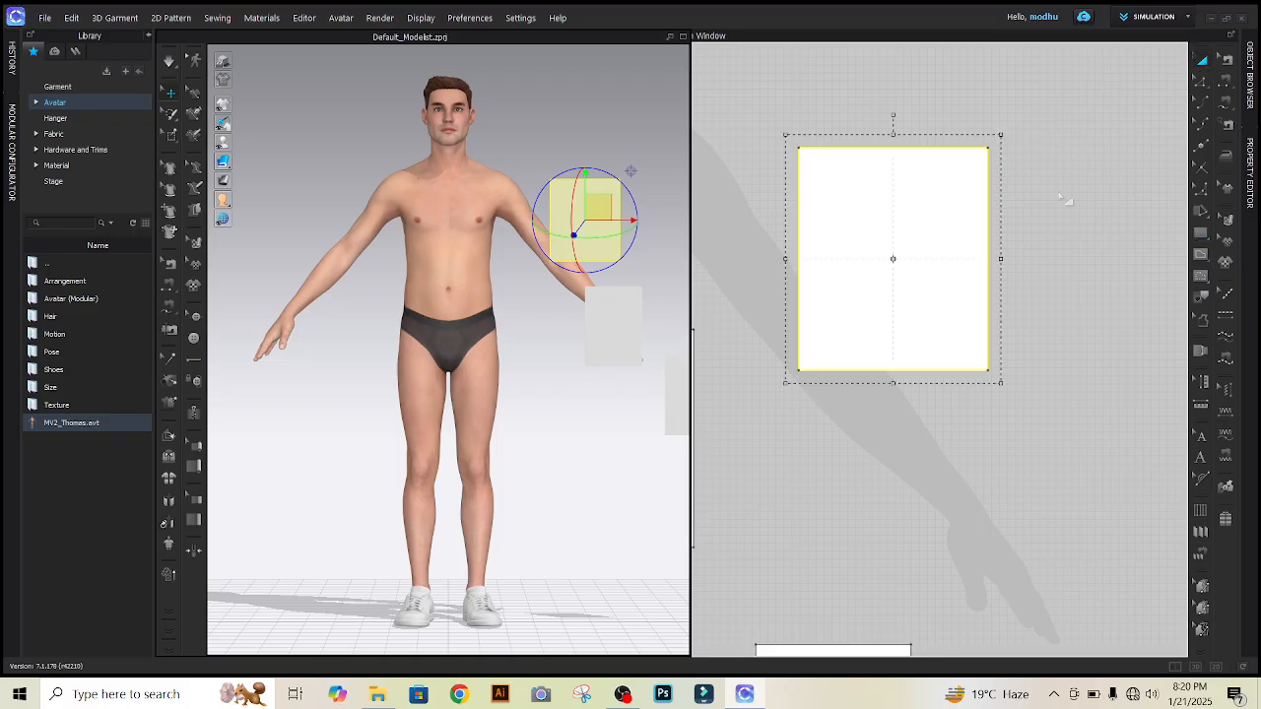
click(1069, 203)
drag(923, 270, 819, 265)
click(949, 217)
Examine the point editing options for the narrow rectangle's upper-right corner with Edit Pattern.
click(1201, 85)
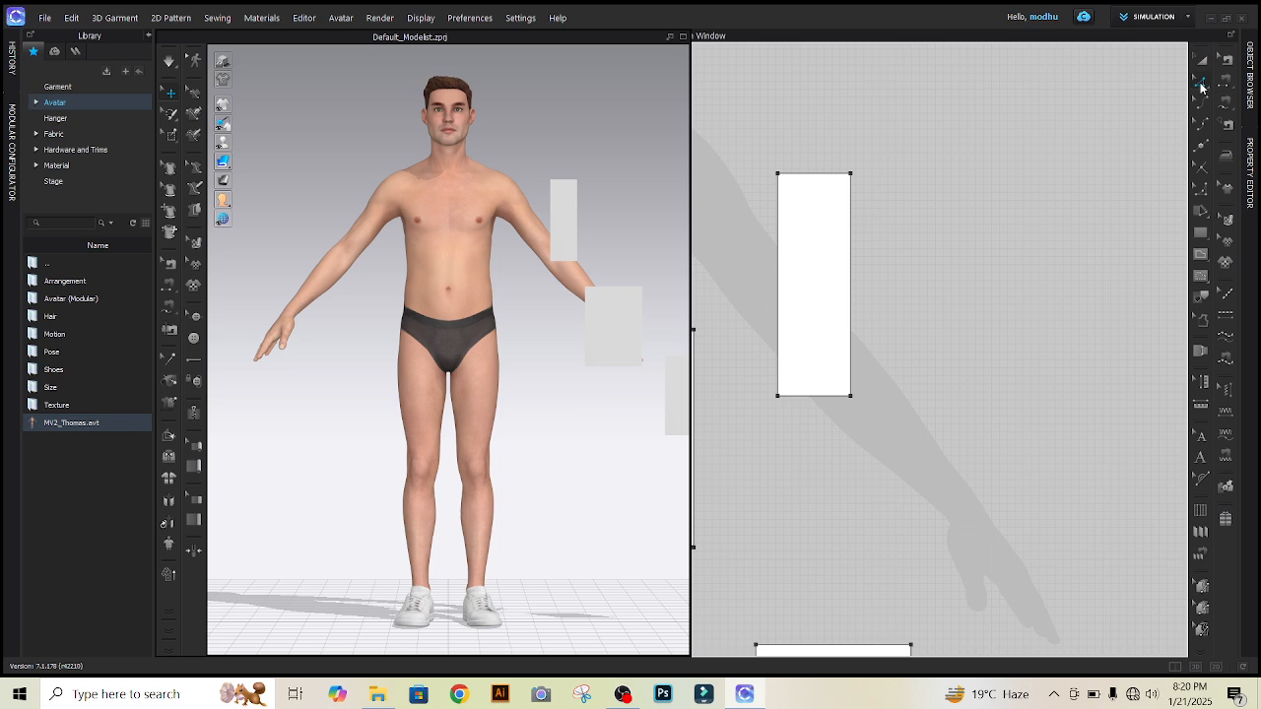
click(864, 183)
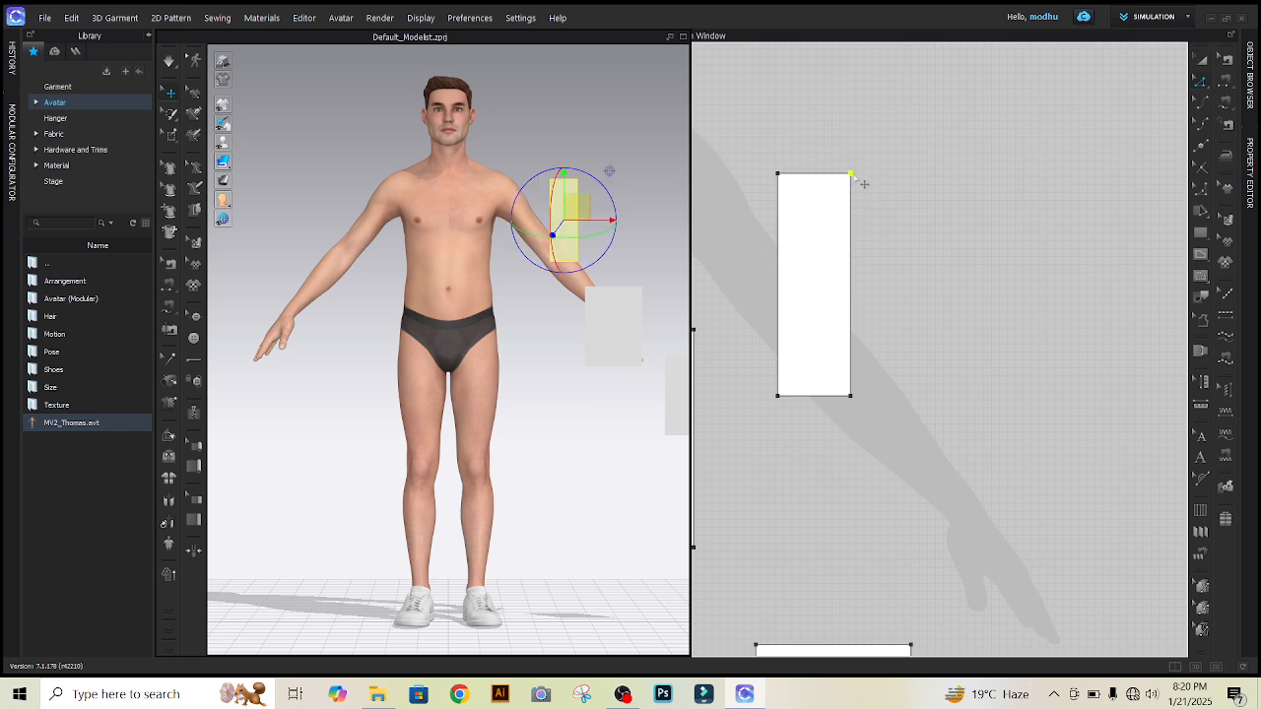
right_click(864, 183)
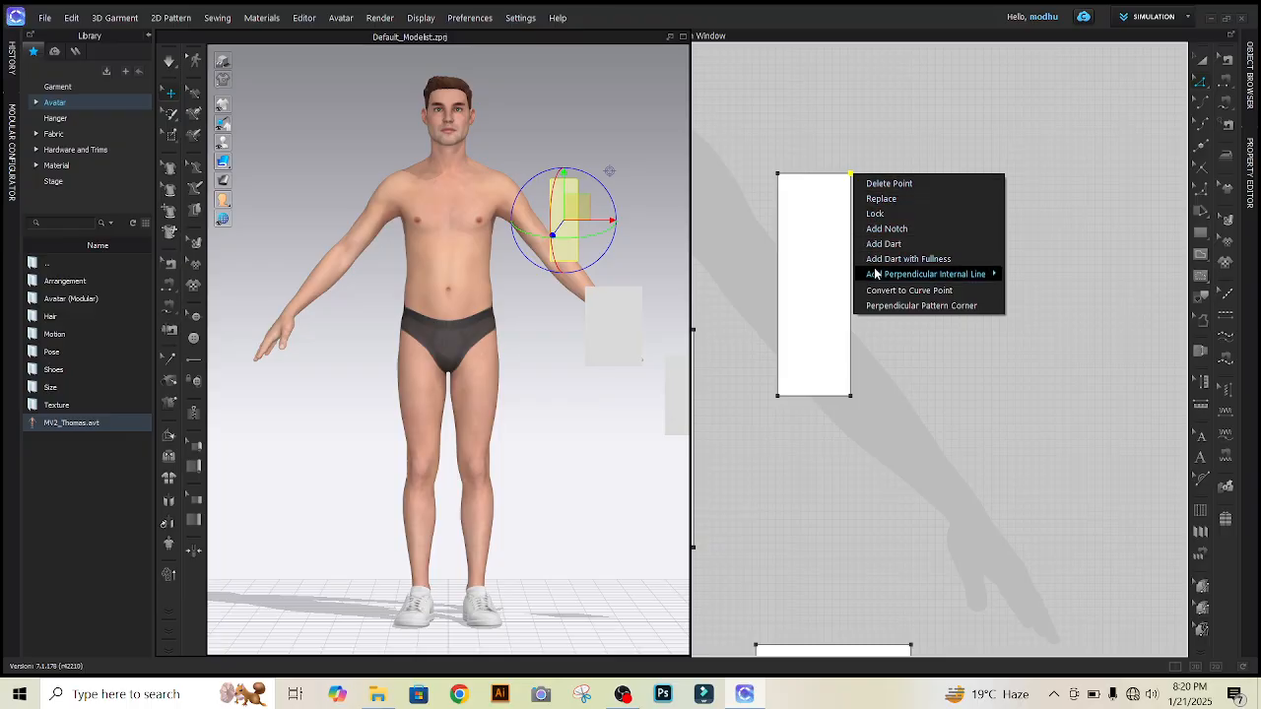
click(952, 124)
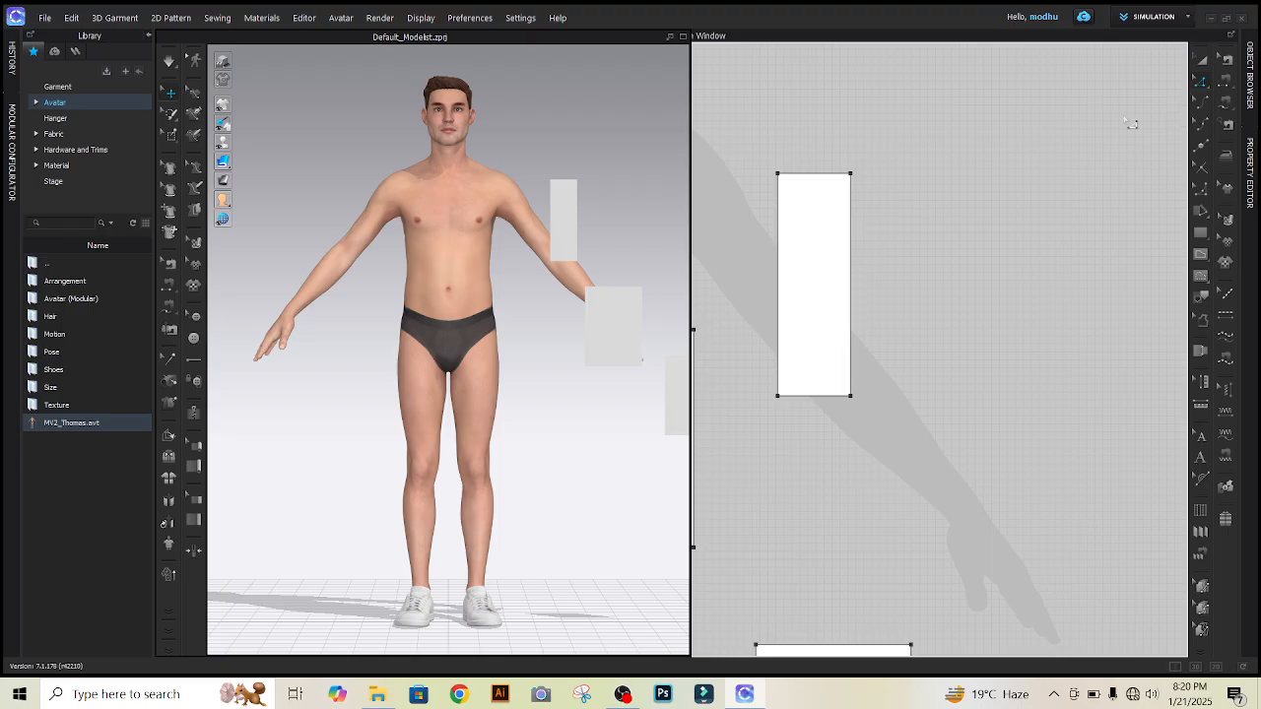
Try a uniform split of the narrow rectangle's right edge into 2 segments without applying it.
click(852, 238)
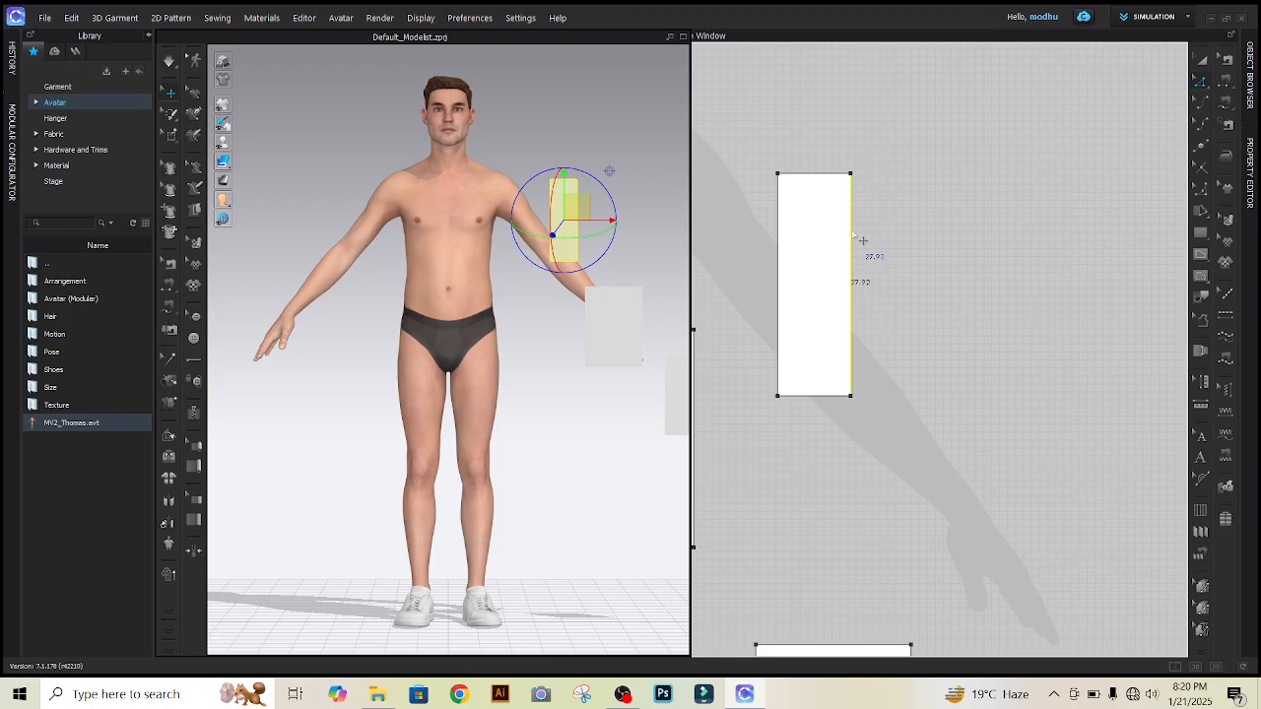
right_click(853, 235)
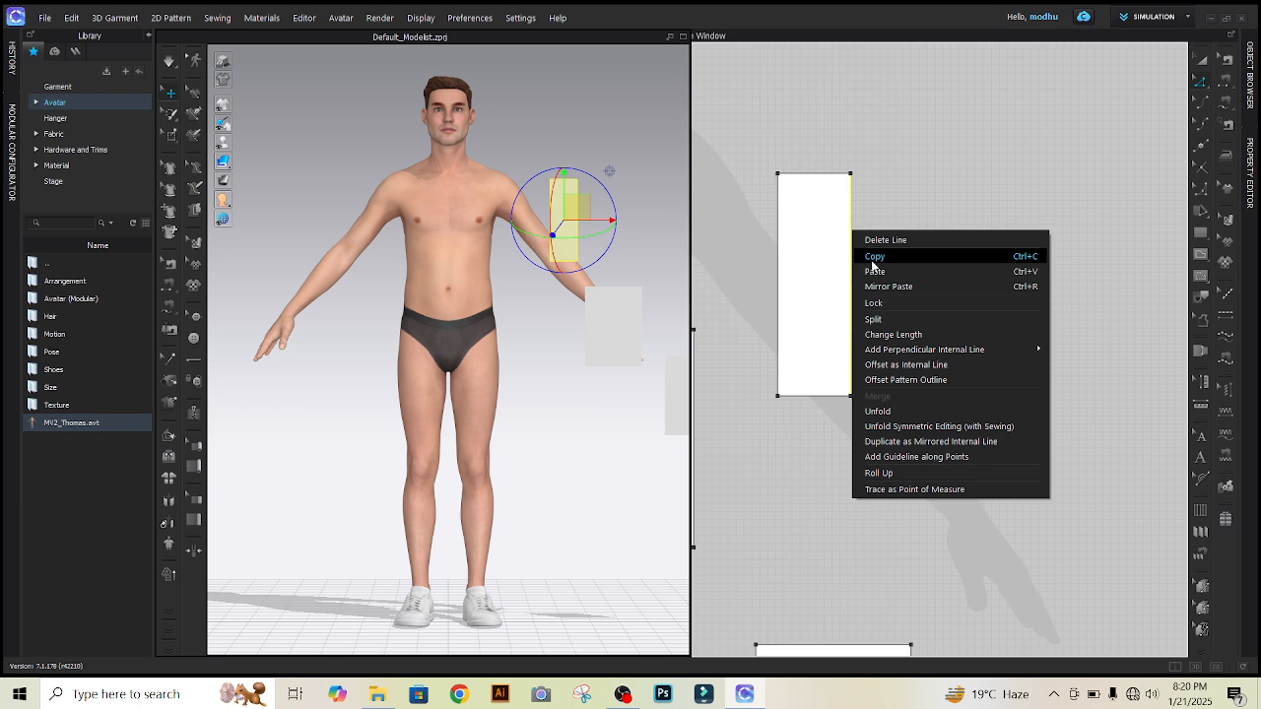
click(871, 318)
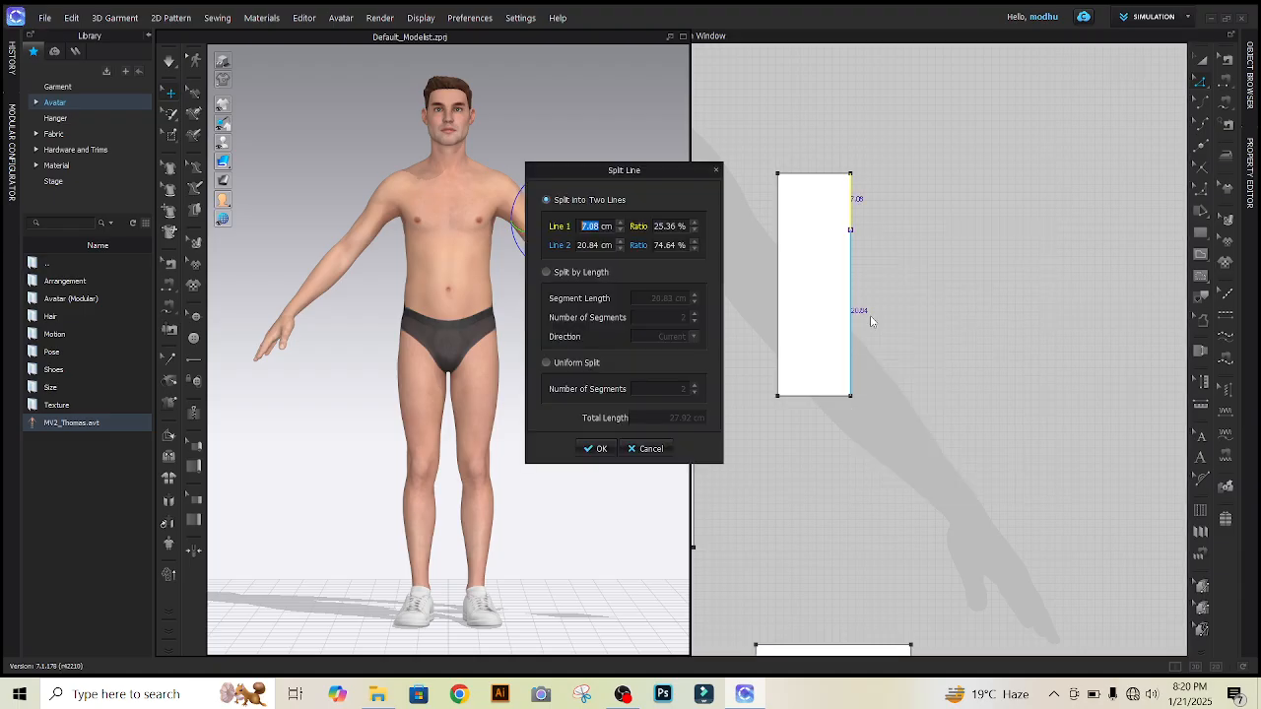
click(575, 365)
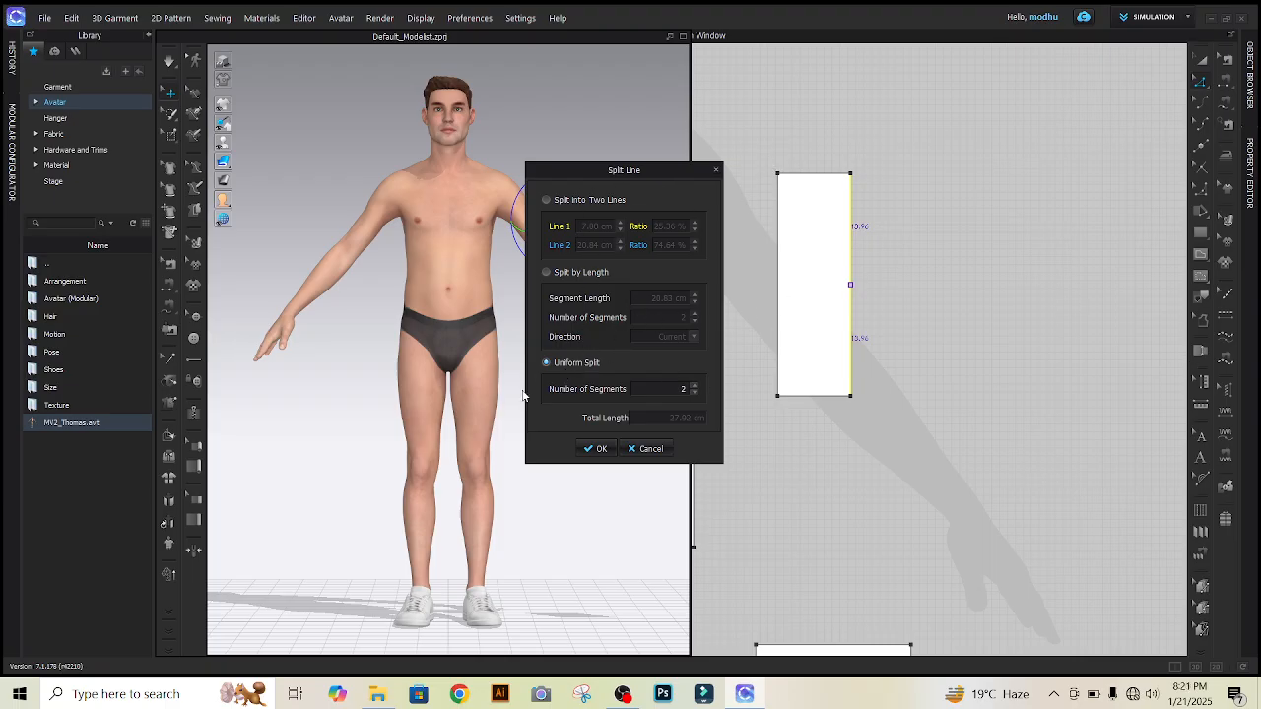
click(665, 451)
Set the length of the rectangle's right edge to 40 cm with direction Start.
right_click(852, 253)
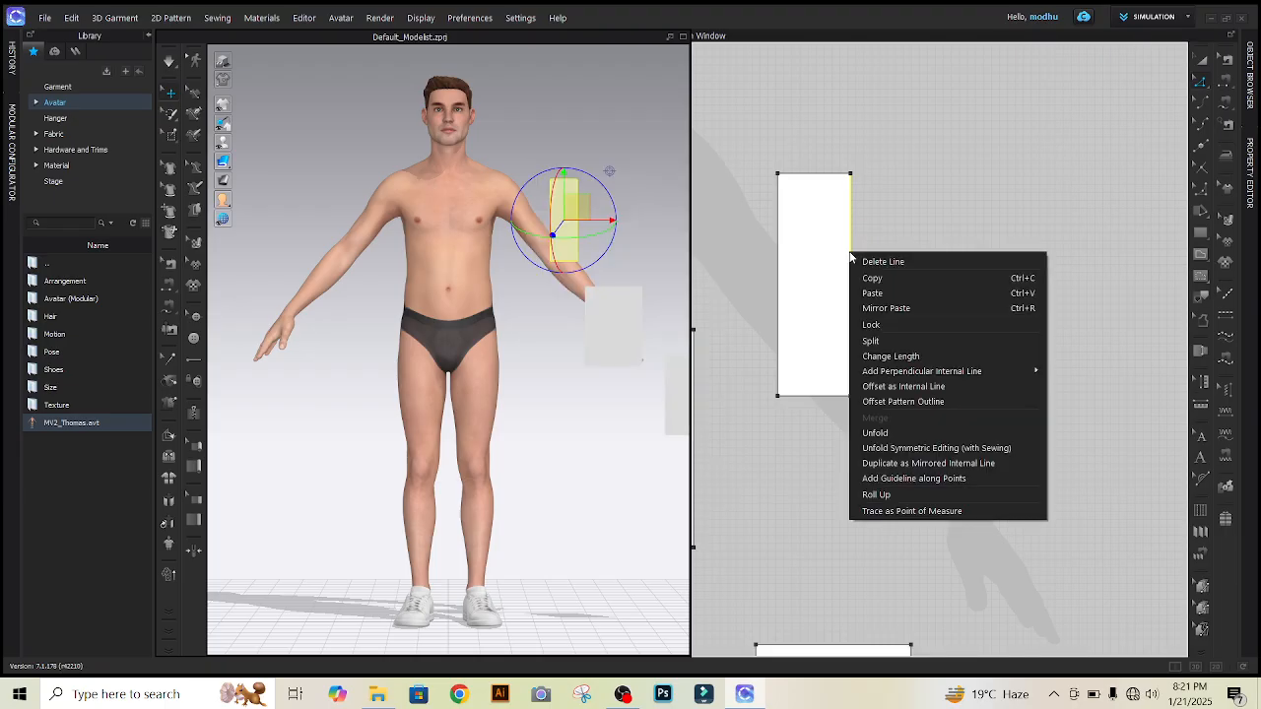
click(886, 357)
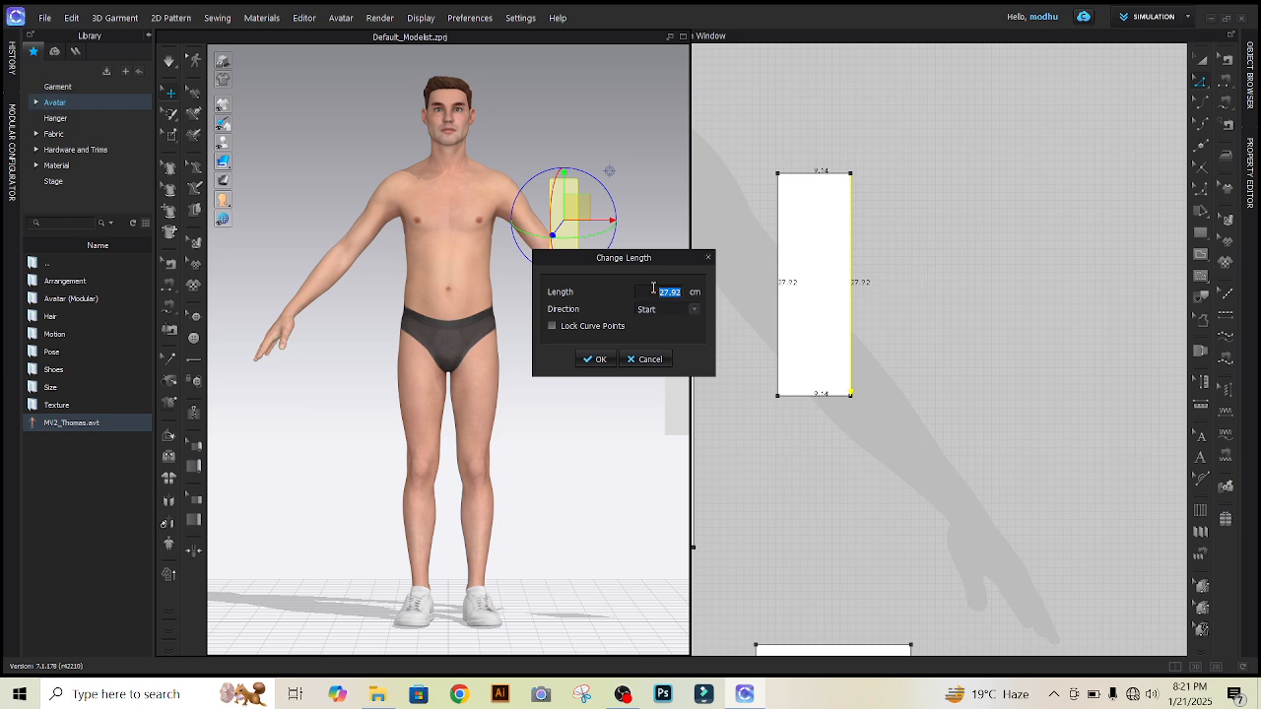
drag(655, 288, 692, 286)
text(4)
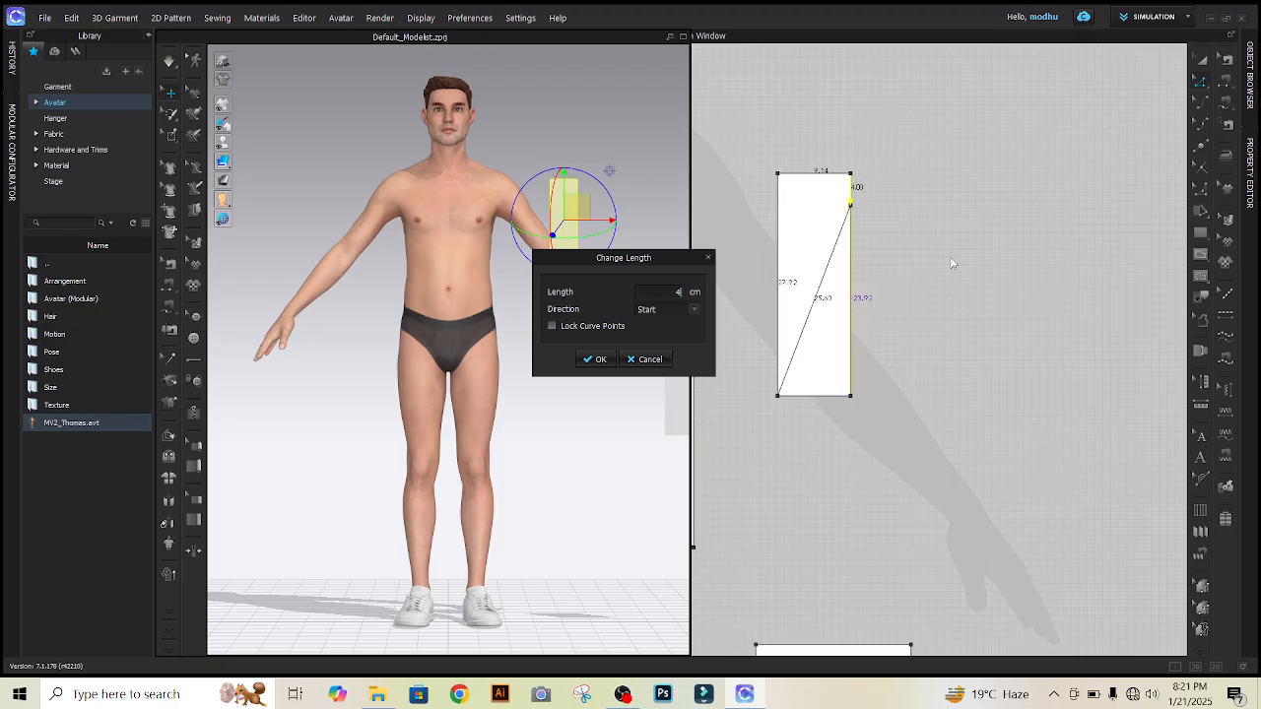
text(0)
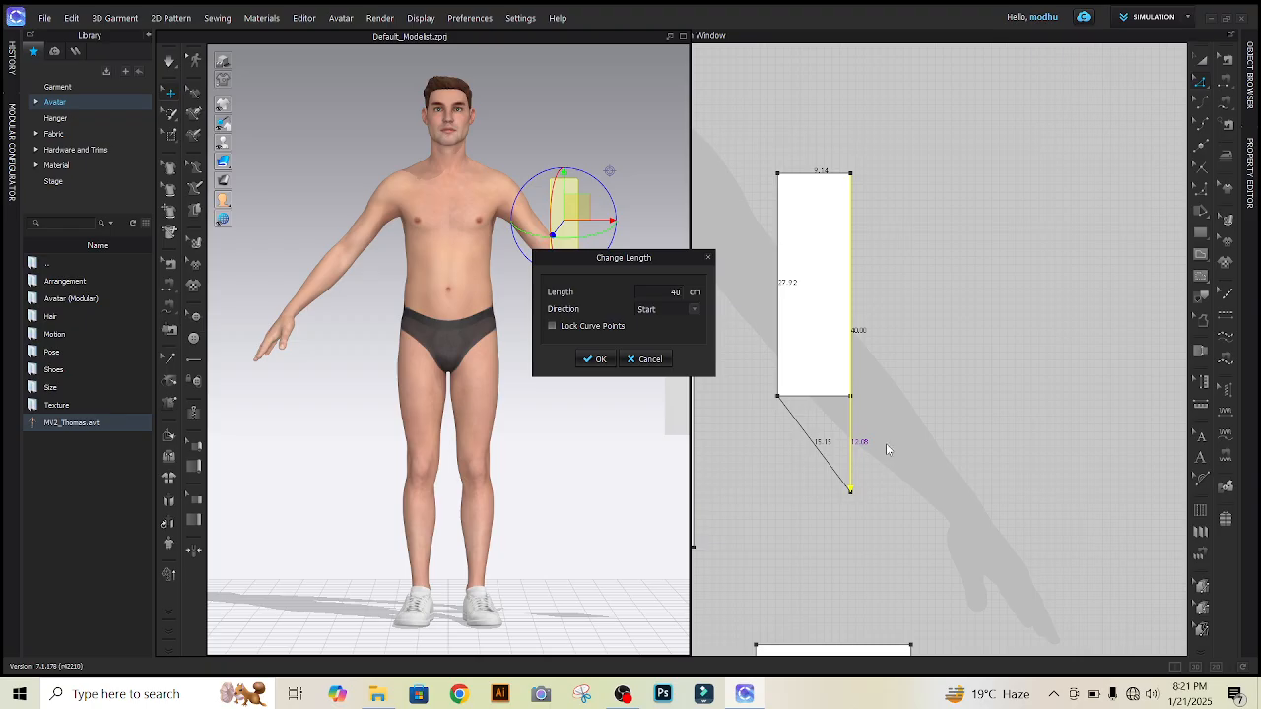
click(597, 358)
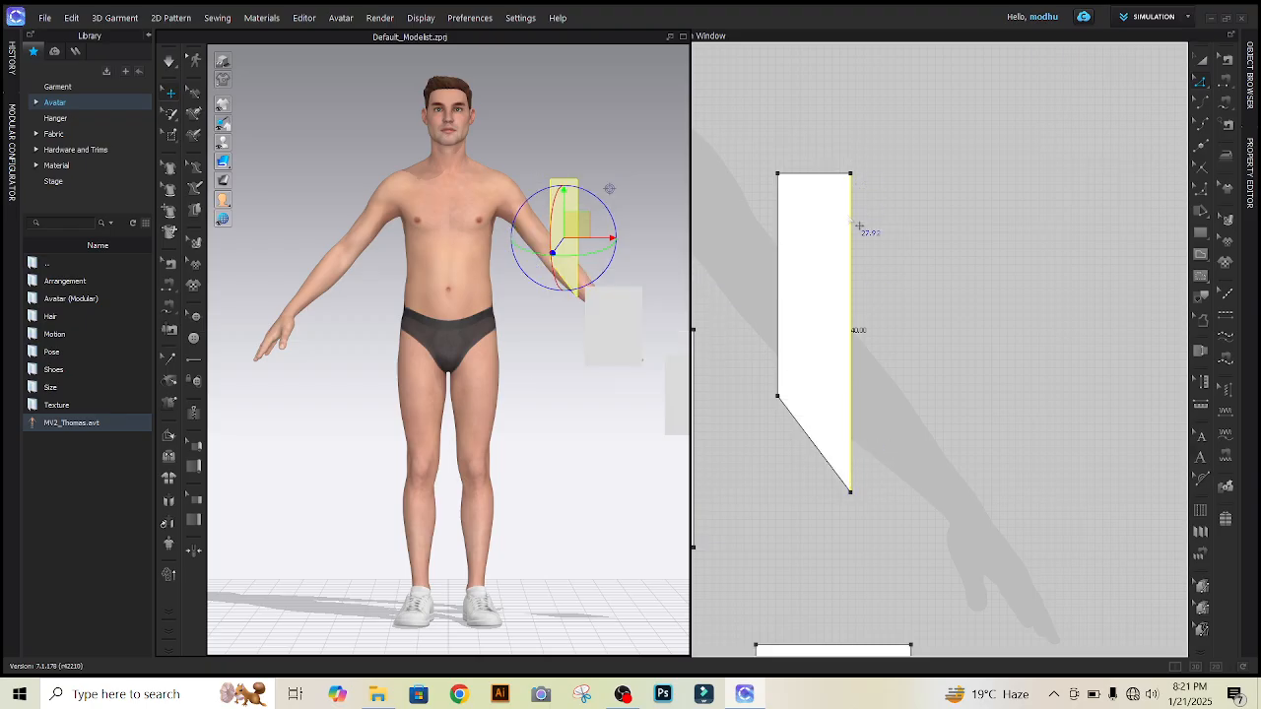
click(890, 257)
Try a 25 cm length on the pattern's right edge, previewing directions Both and End without applying them.
click(854, 228)
right_click(854, 227)
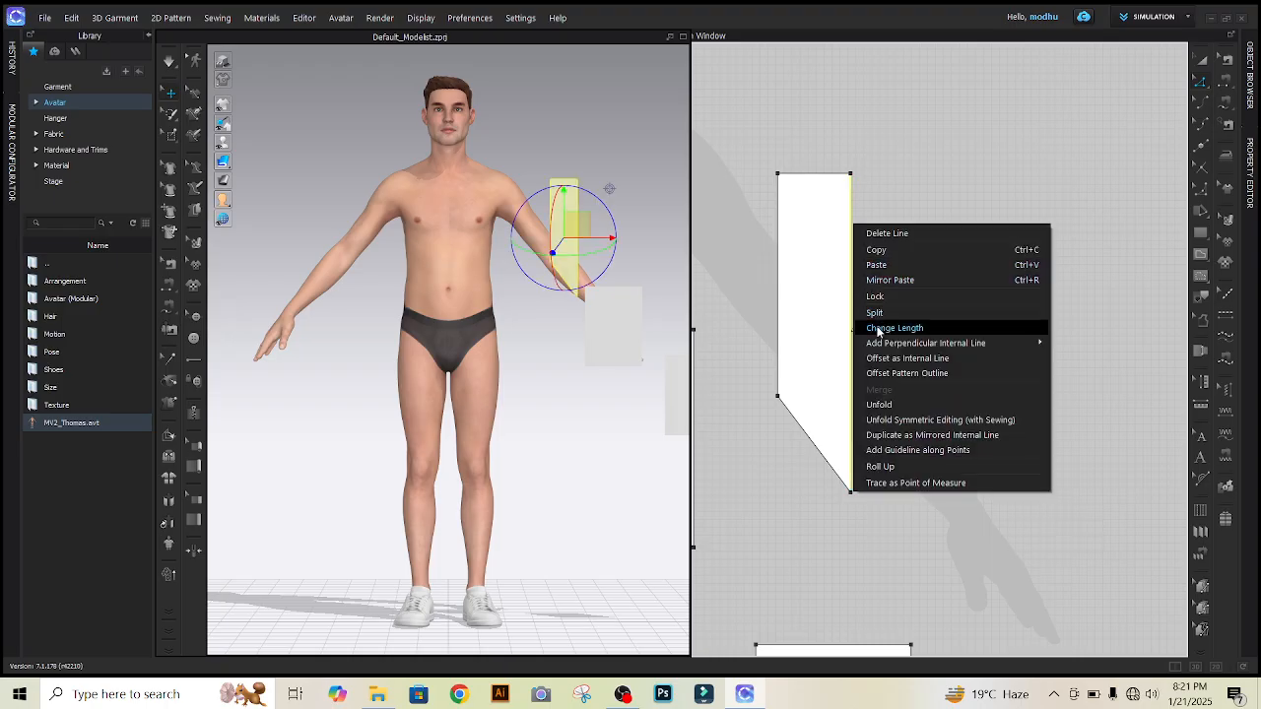
click(893, 329)
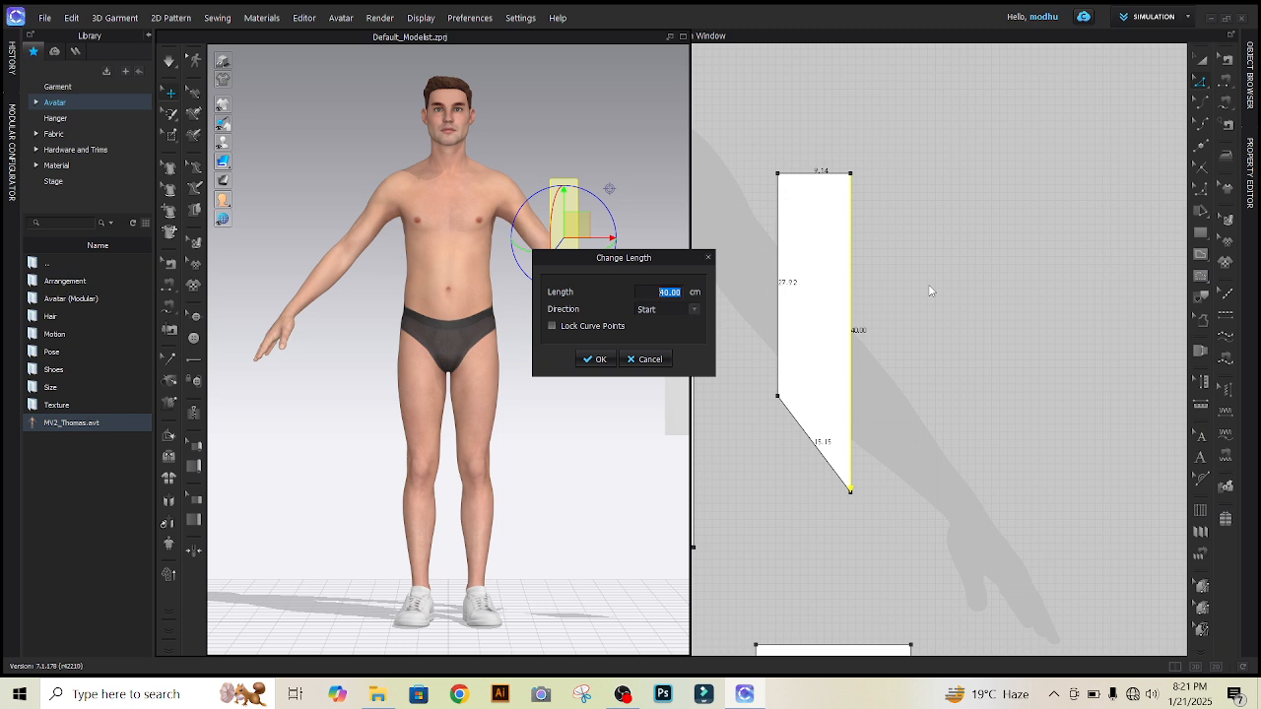
key(BackSpace)
text(25)
click(696, 310)
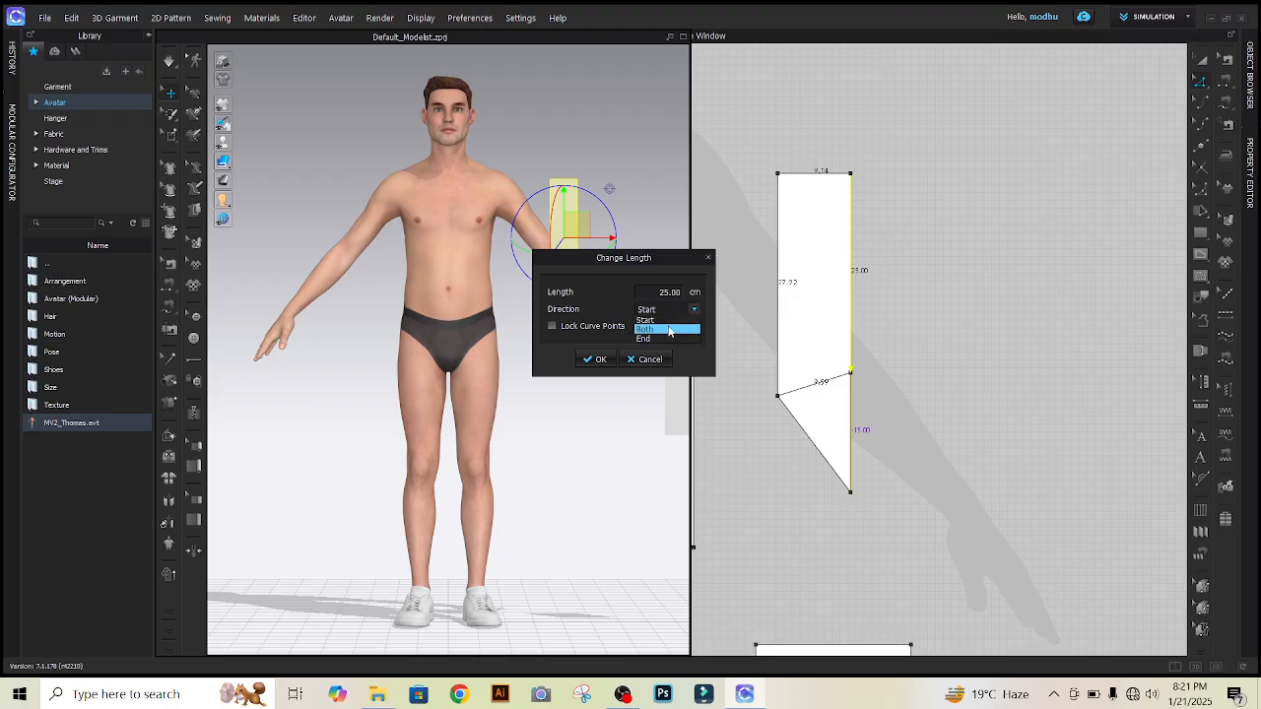
click(669, 330)
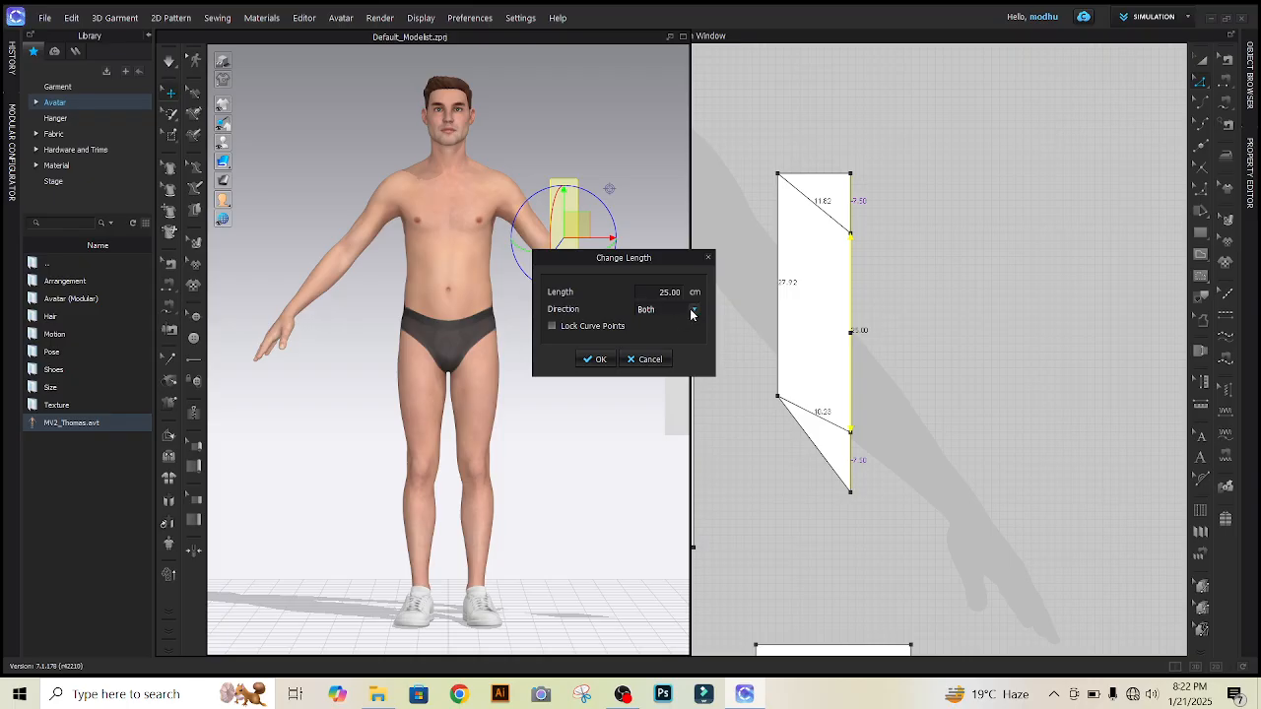
click(692, 311)
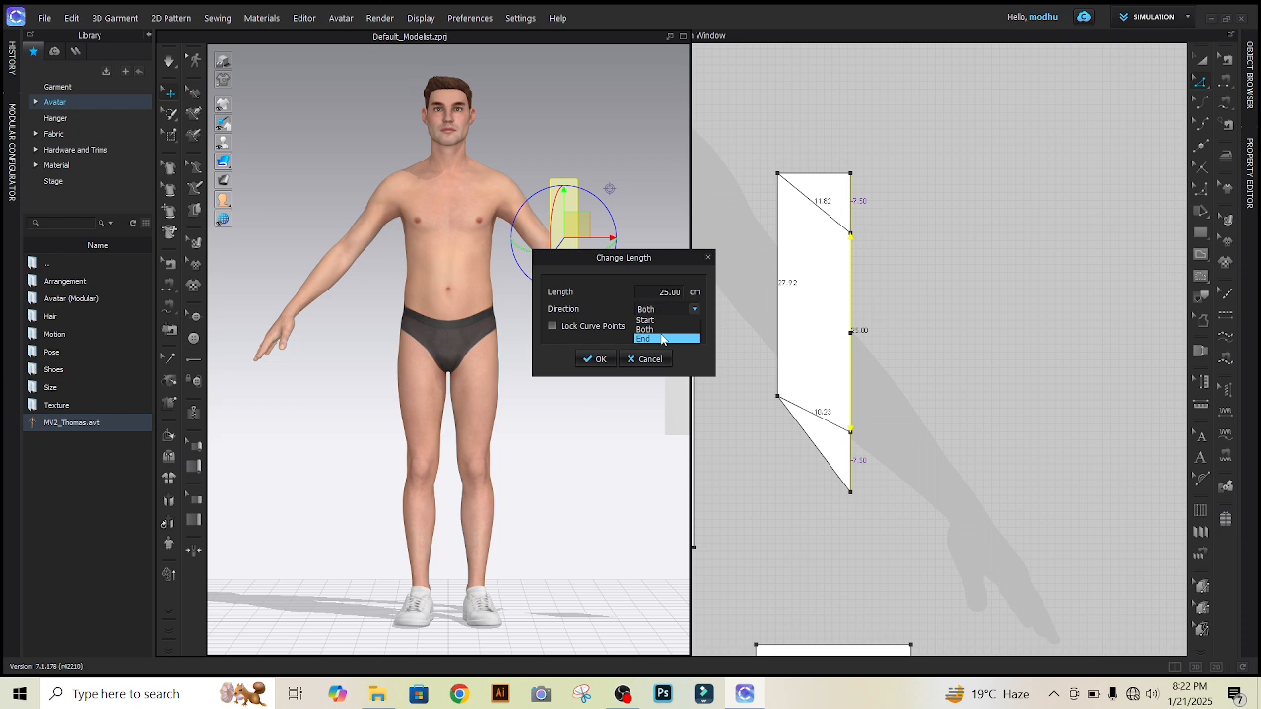
click(662, 339)
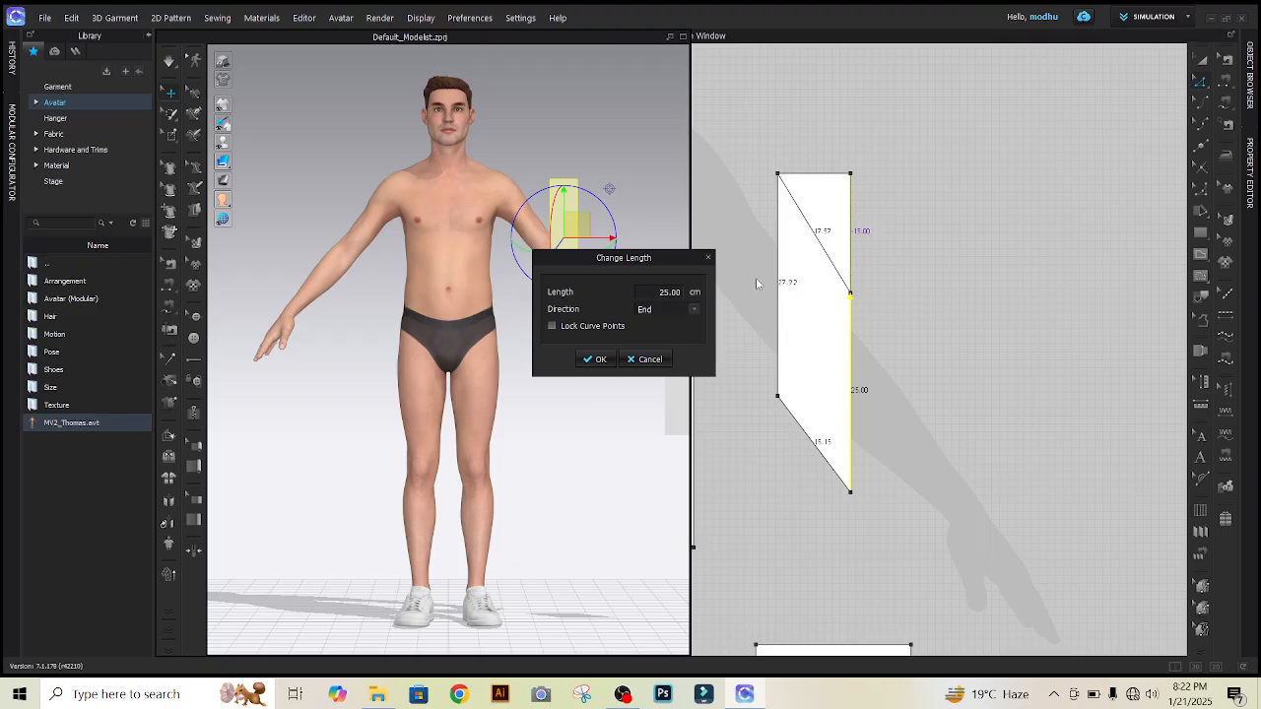
click(644, 359)
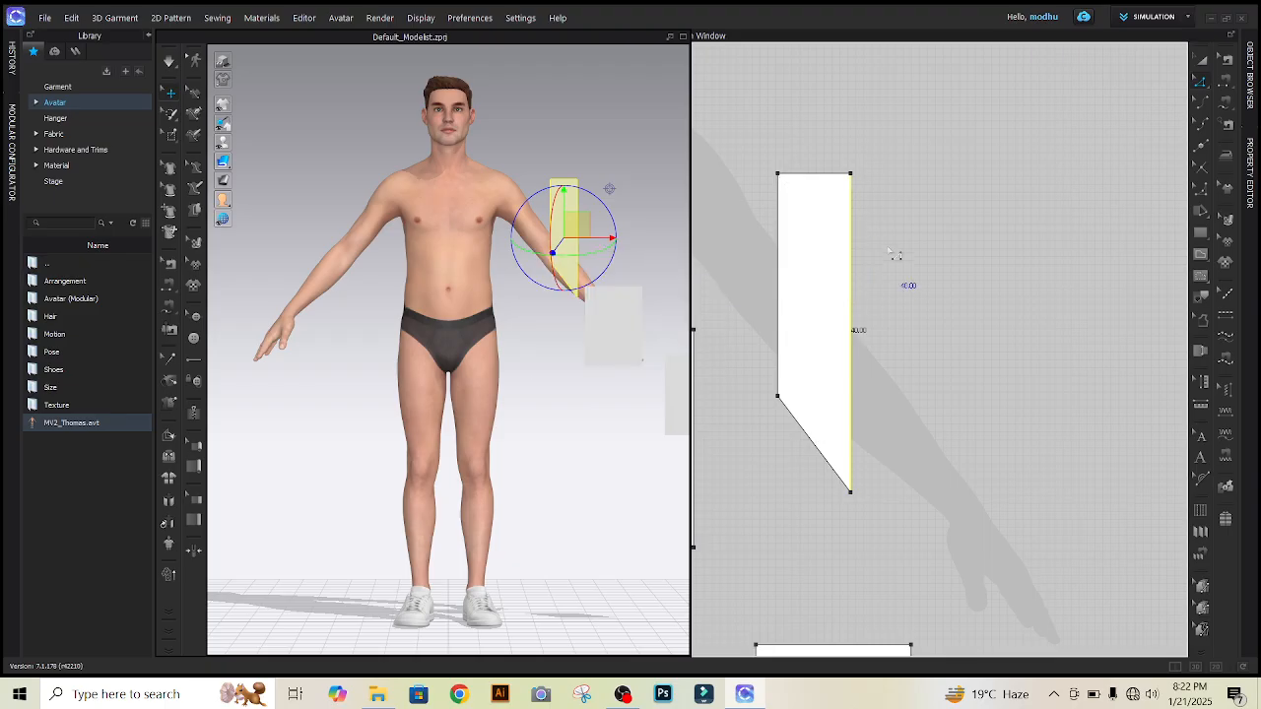
Offset the pattern's right edge inward as one internal line at a distance of 5 cm.
right_click(851, 210)
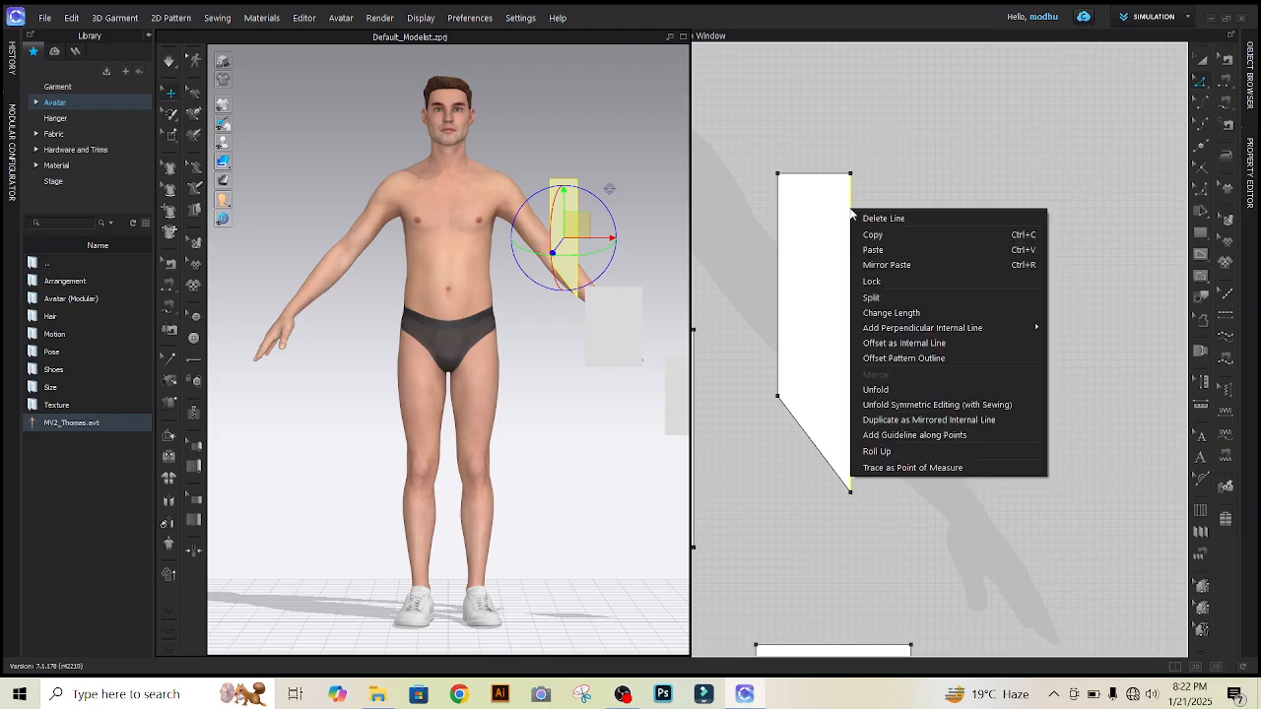
mouse_move(892, 329)
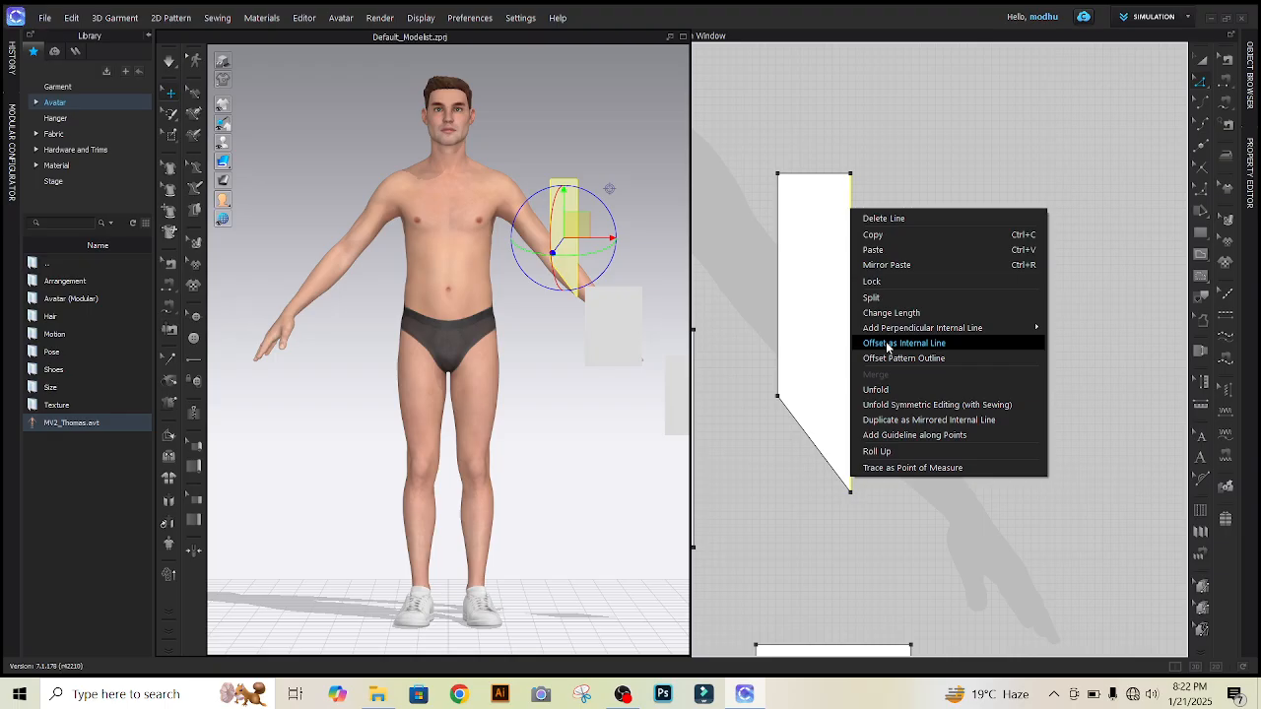
click(888, 343)
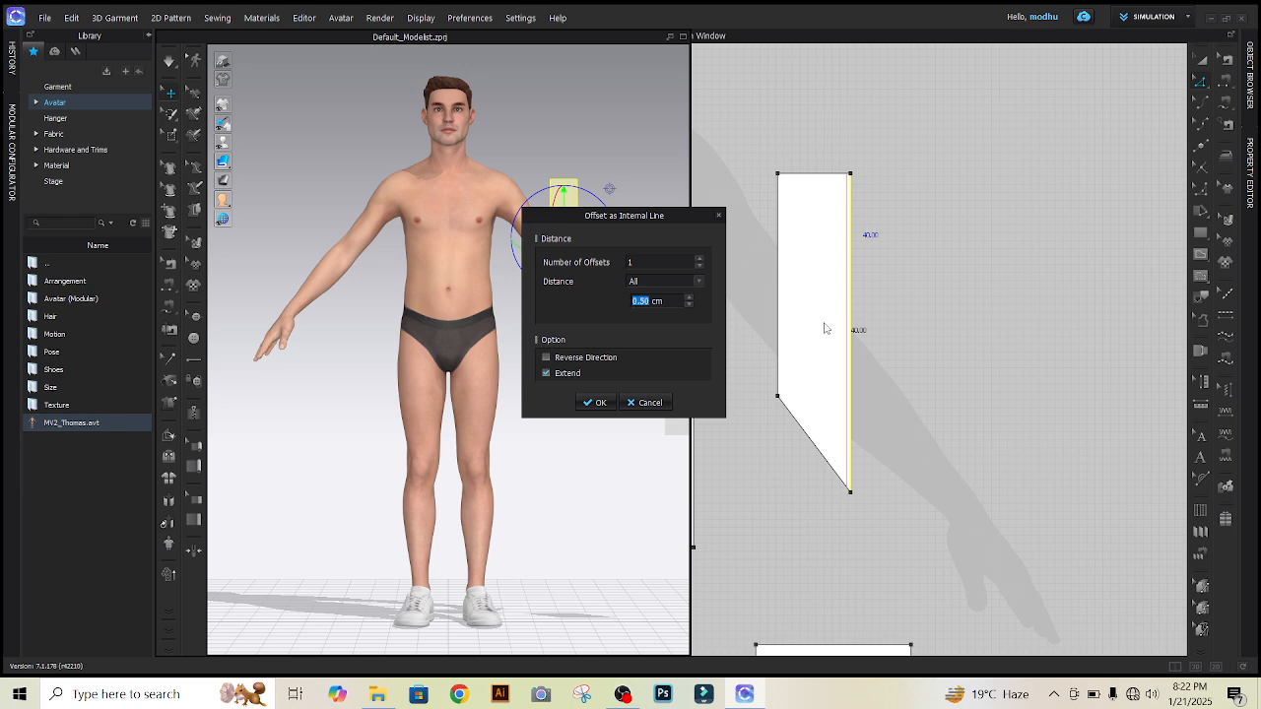
text(5)
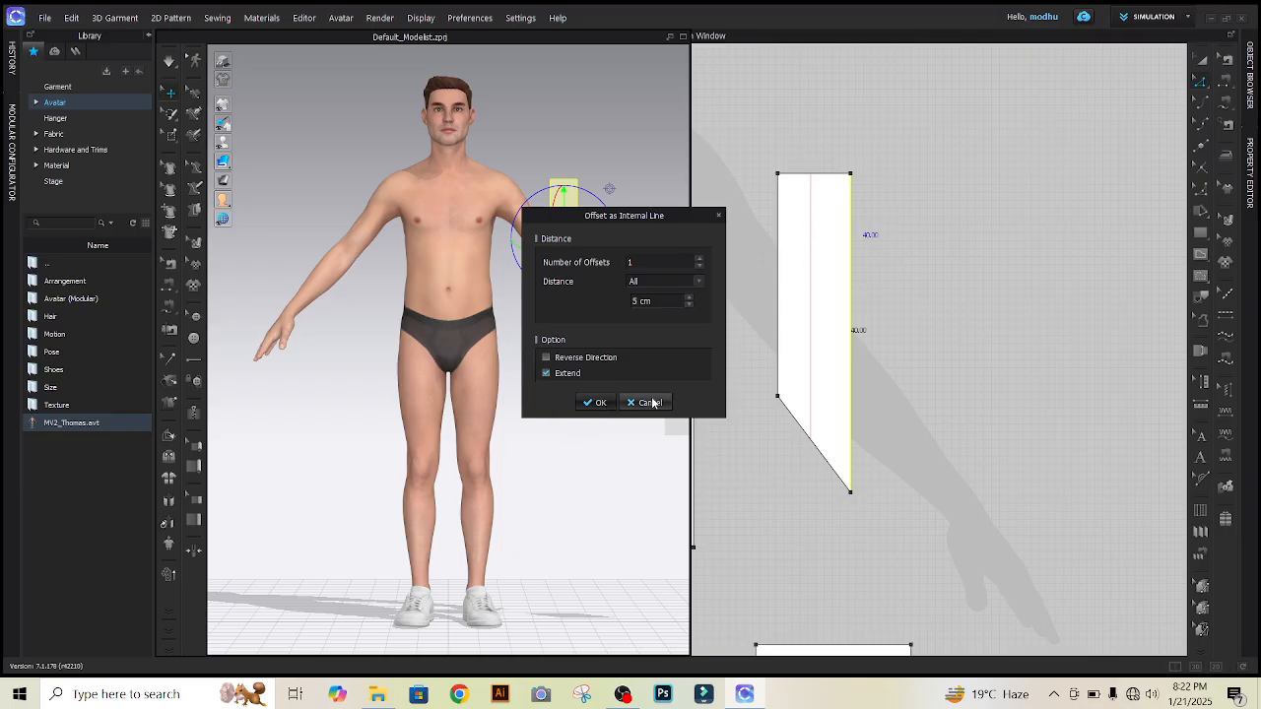
click(594, 402)
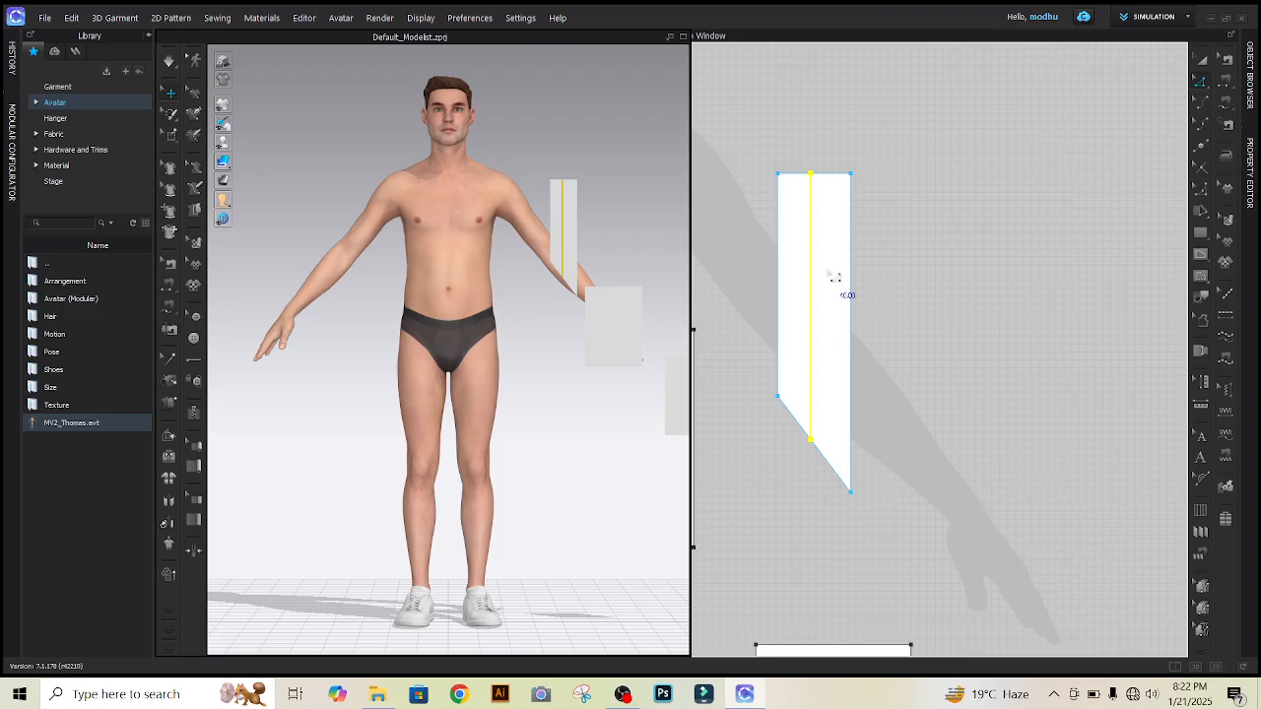
click(895, 201)
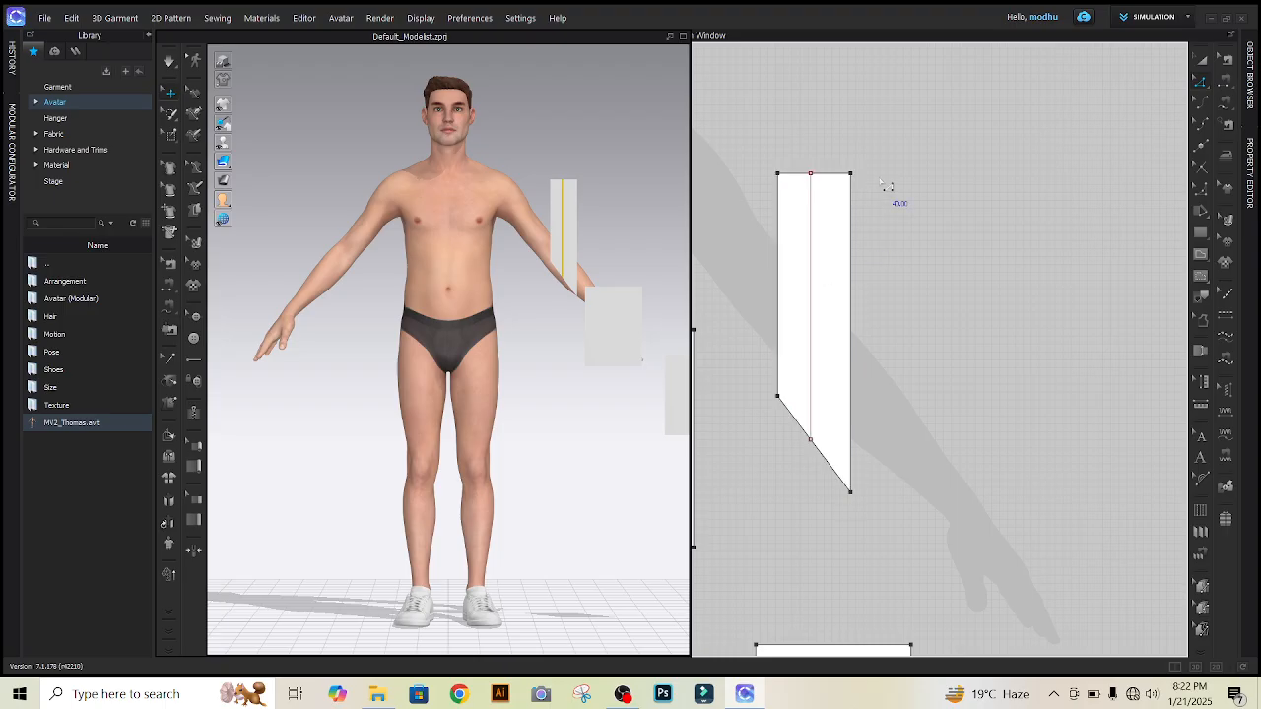
Offset the pattern outline outward from its right edge, with direction Extend, distance 0.50 cm and one offset.
click(861, 237)
right_click(853, 229)
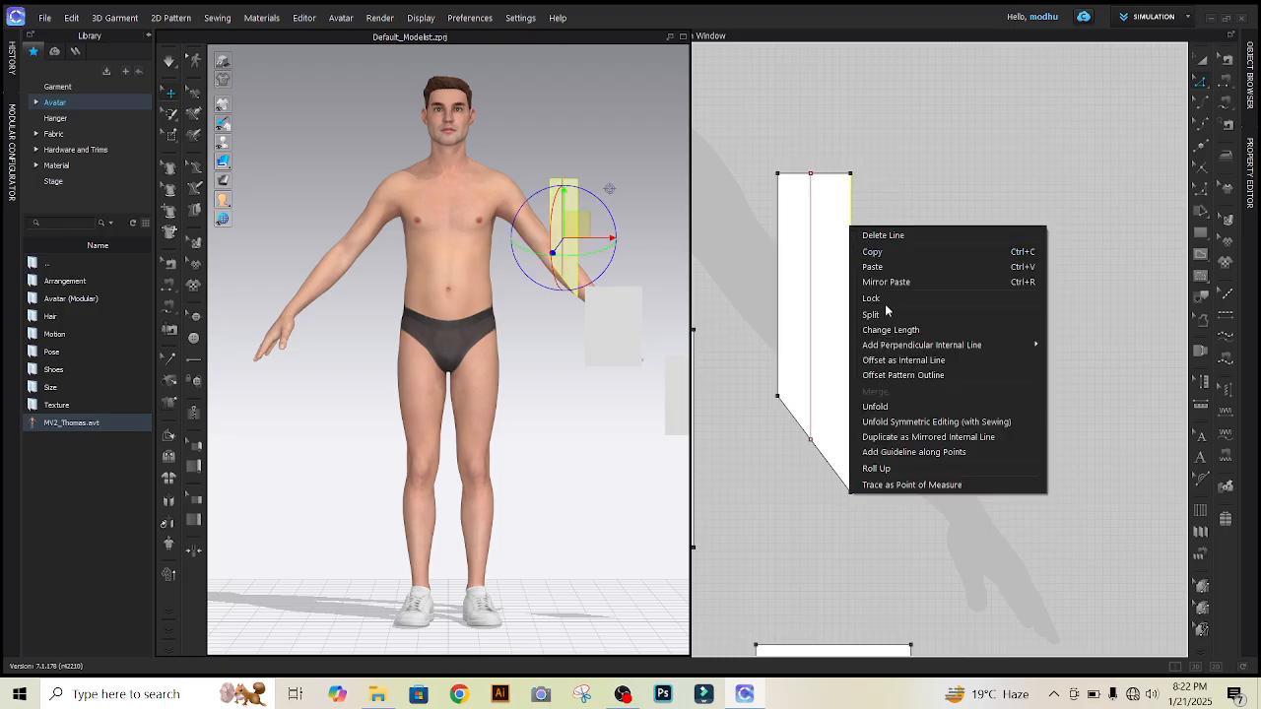
click(916, 376)
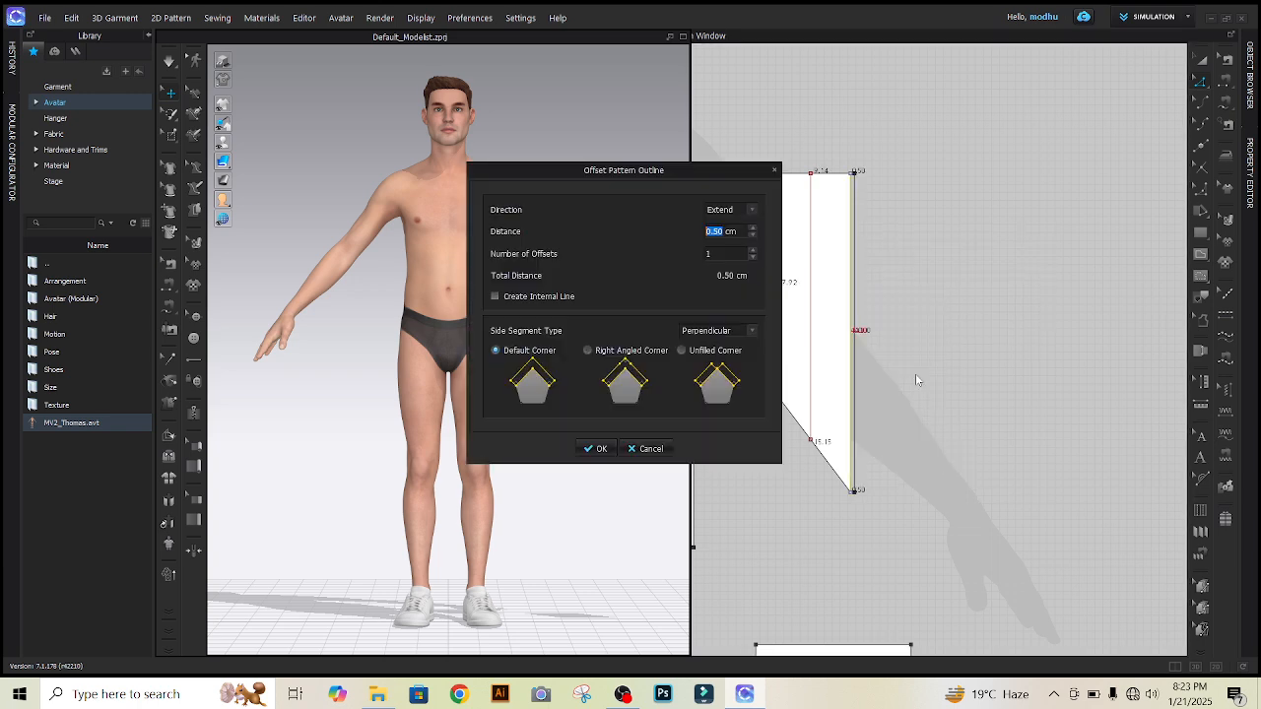
click(600, 449)
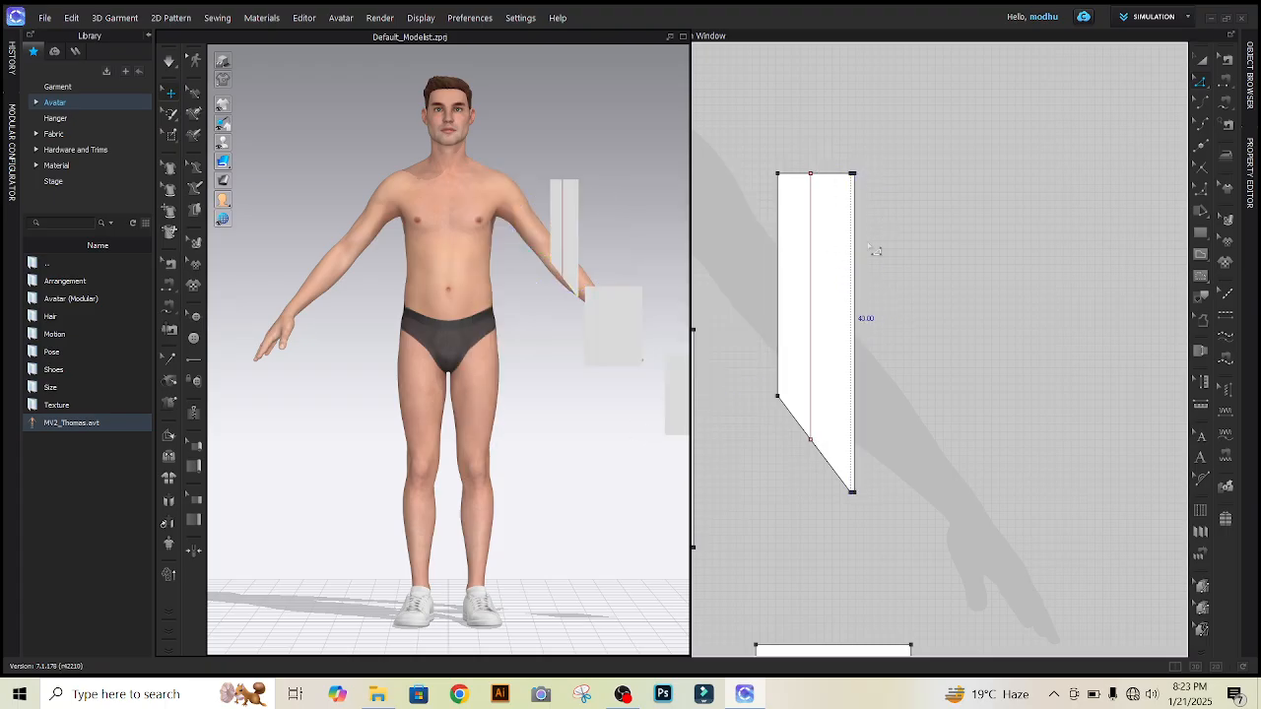
Unfold the pattern across its extended right edge into a symmetrical pointed piece, and switch to the Transform Pattern tool.
right_click(858, 308)
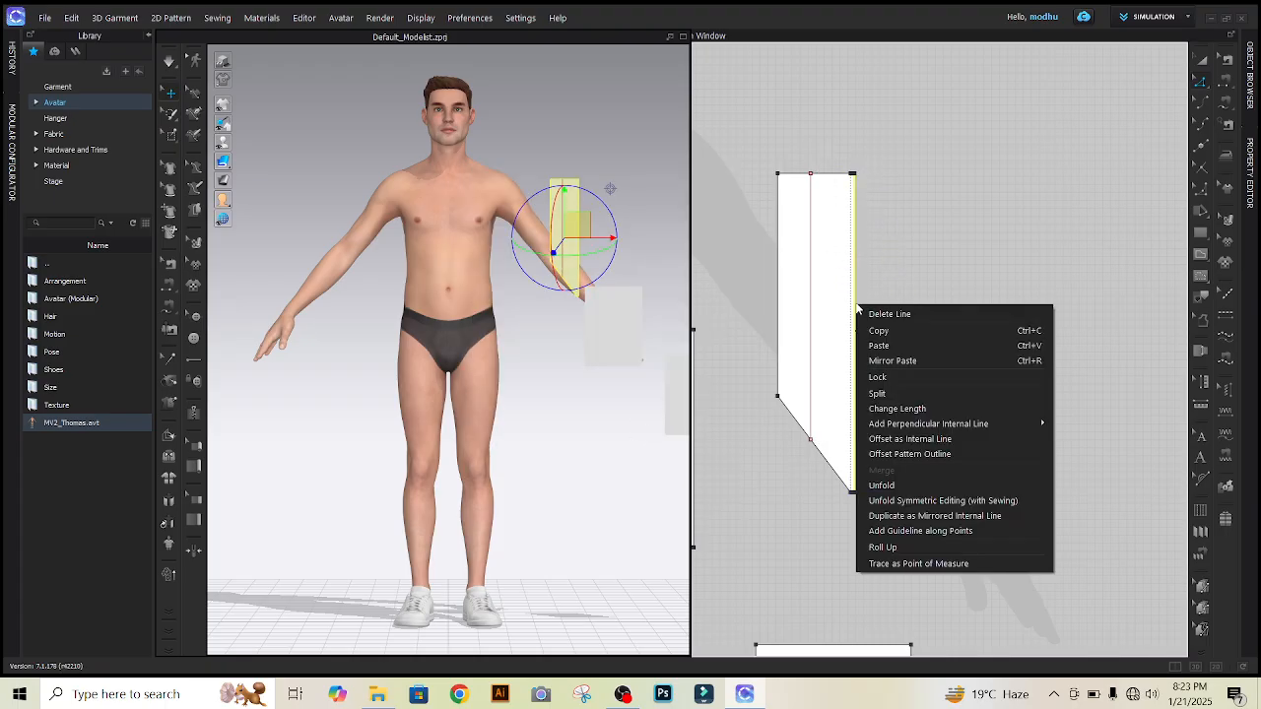
click(916, 486)
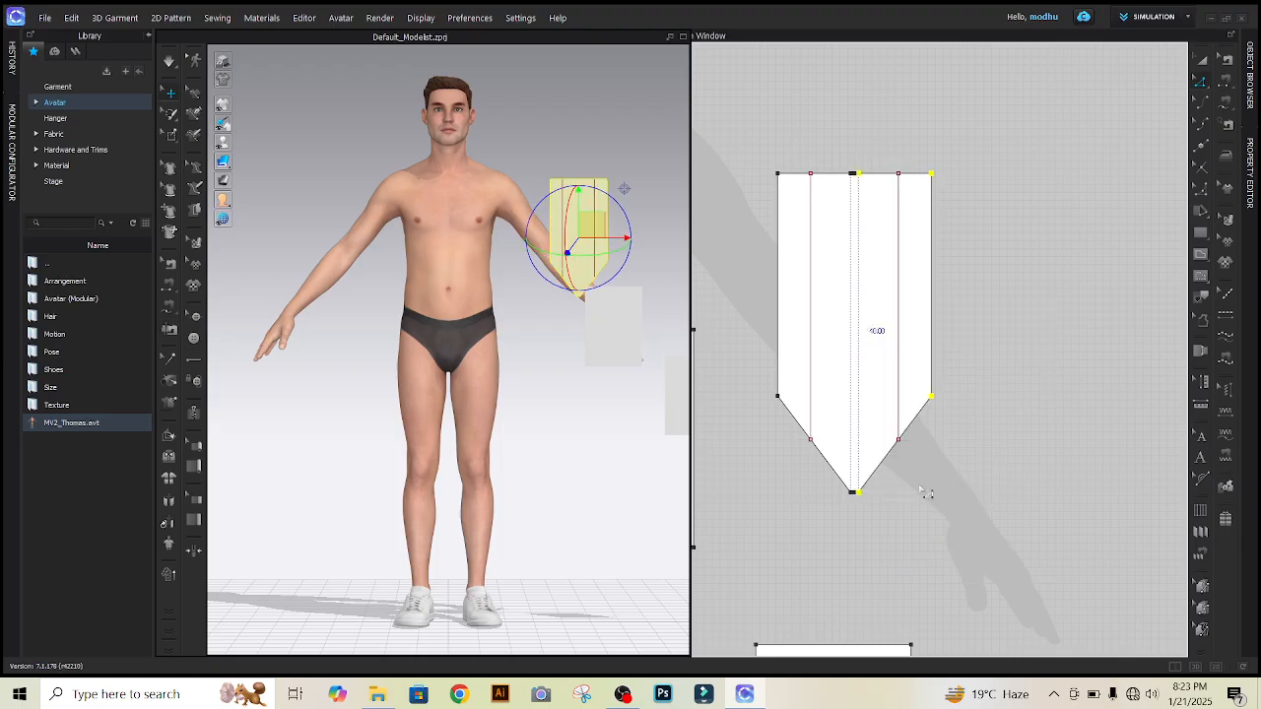
right_click(933, 284)
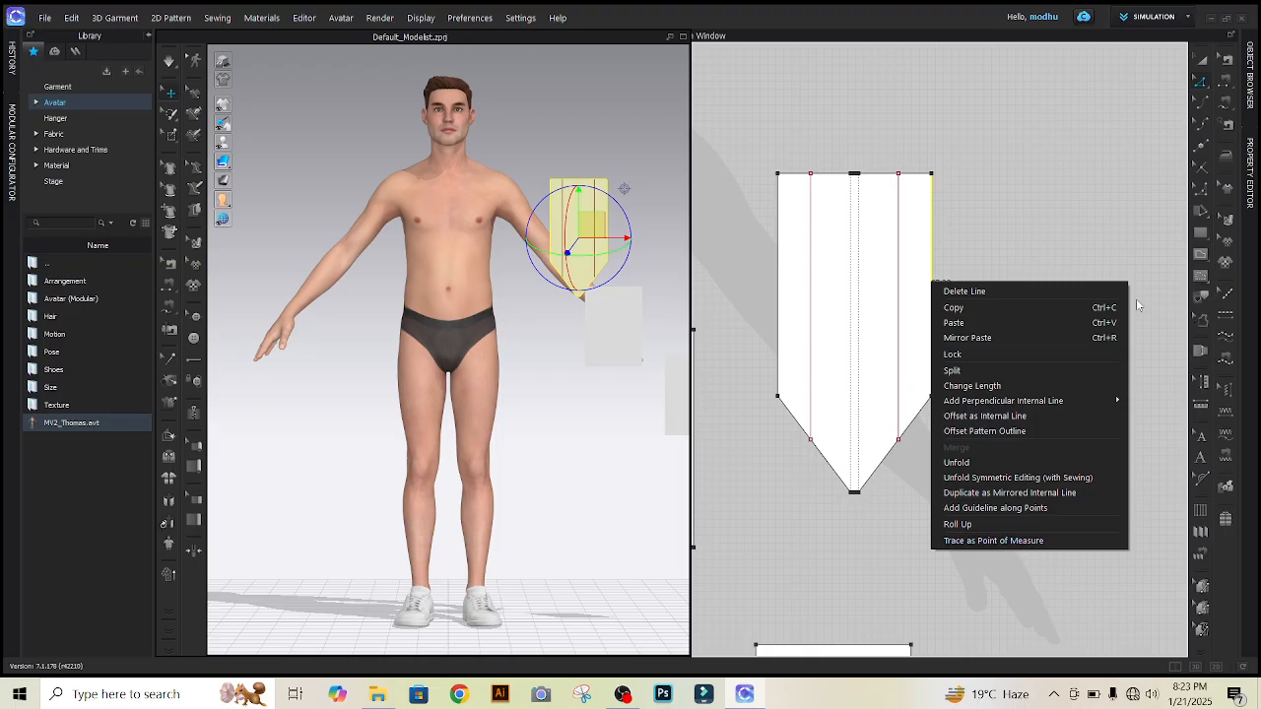
click(1034, 161)
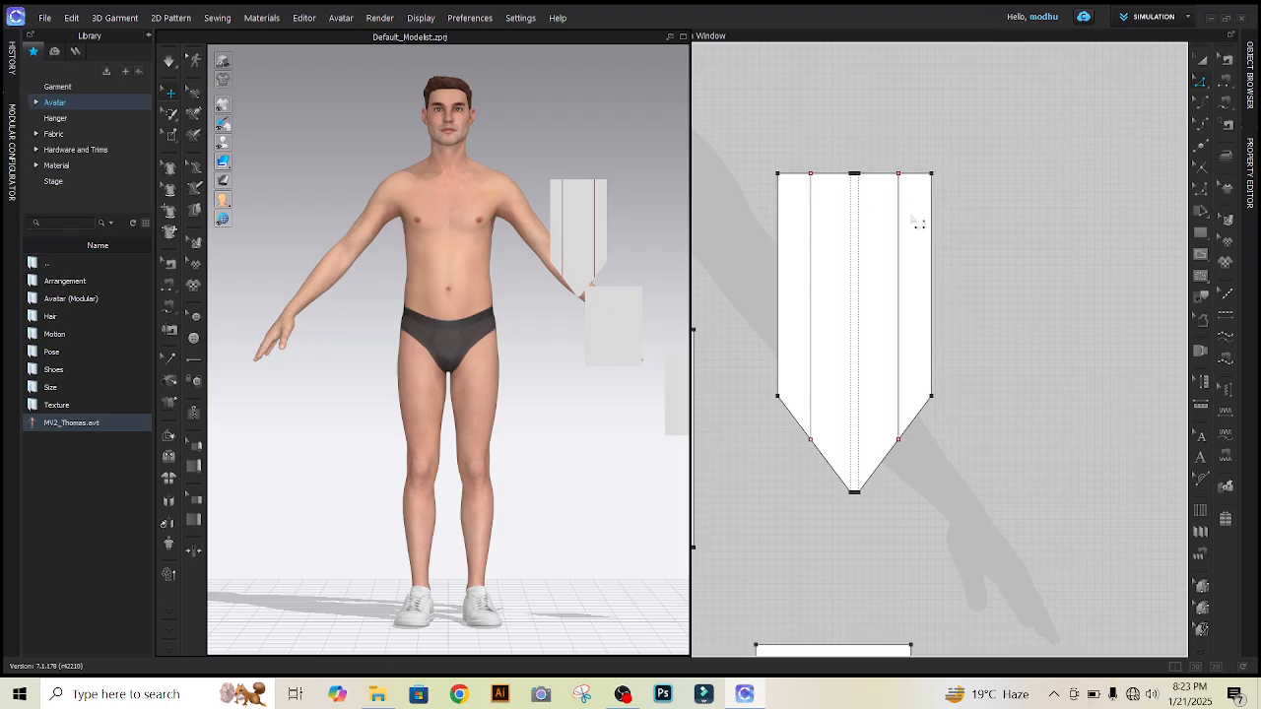
click(1197, 83)
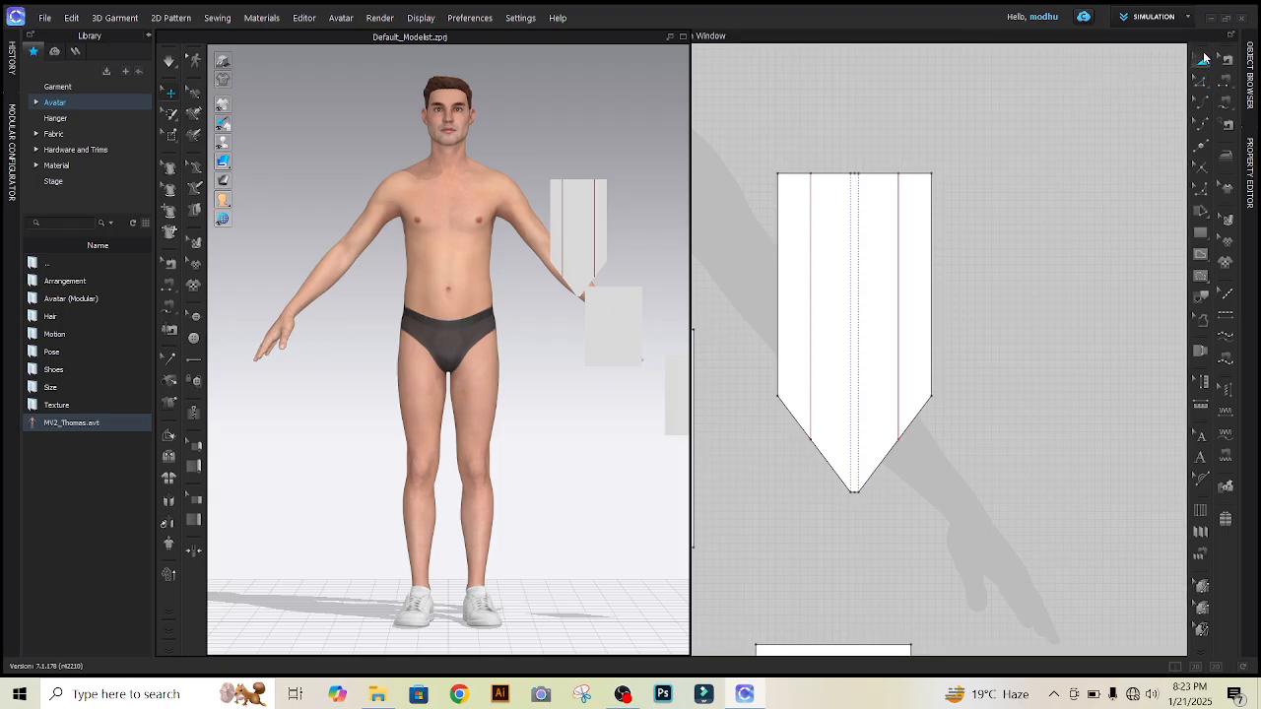
click(1099, 83)
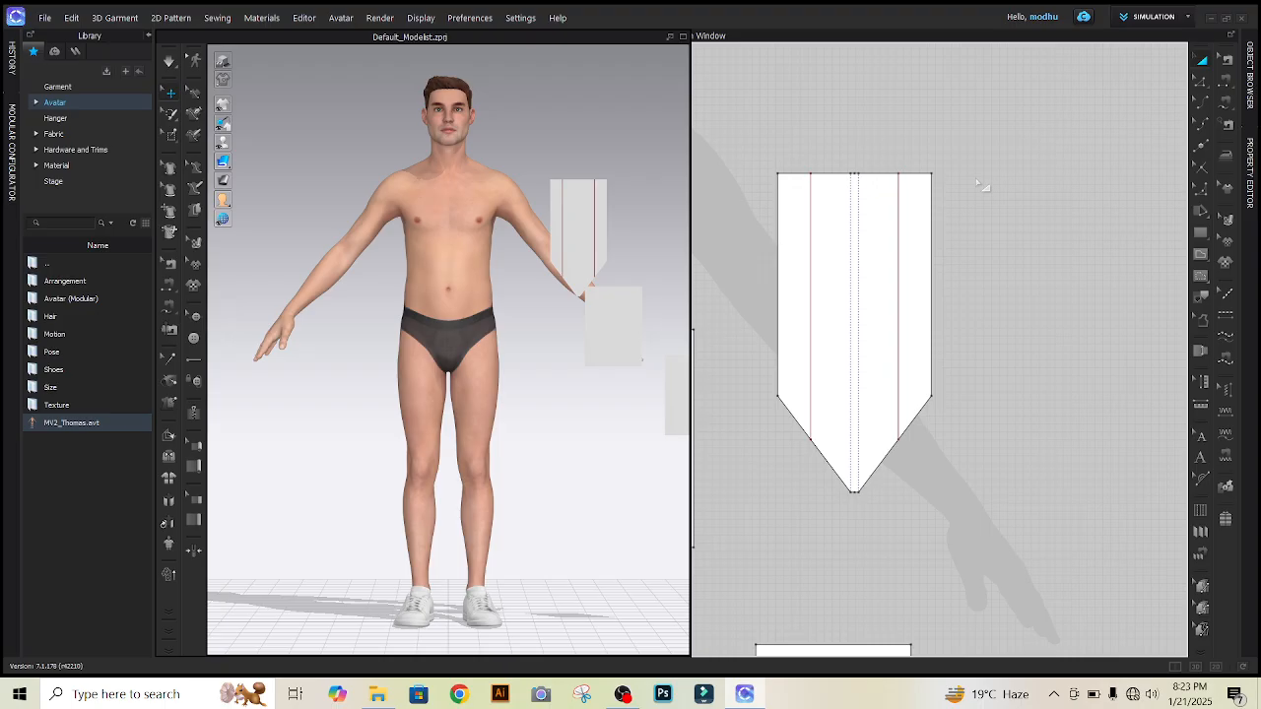